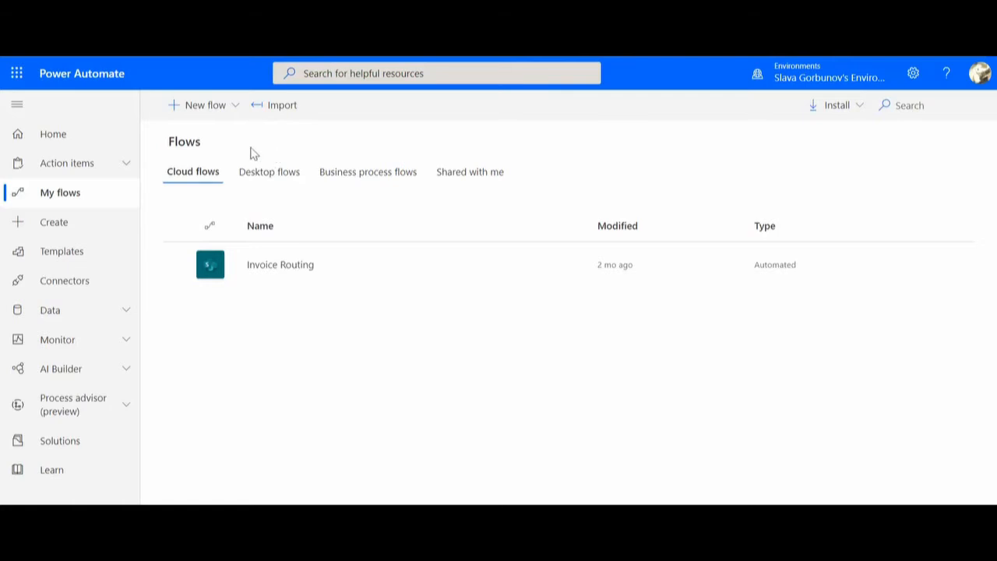
Step: Create an automated cloud flow named Assign Ownership with the SharePoint trigger "When an item is created or modified"
{"action": "left_click", "coordinate": [224, 109]}
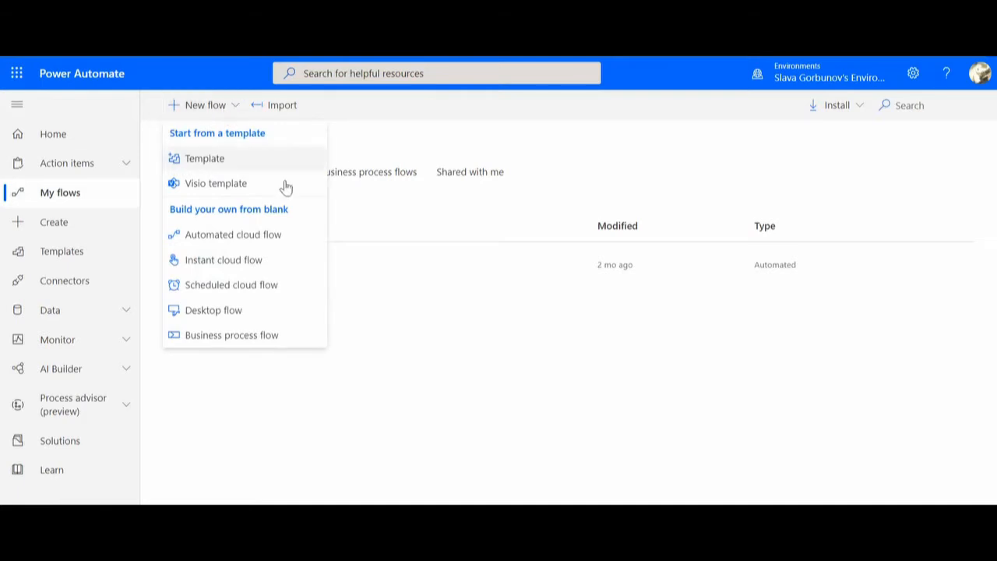
{"action": "left_click", "coordinate": [243, 242]}
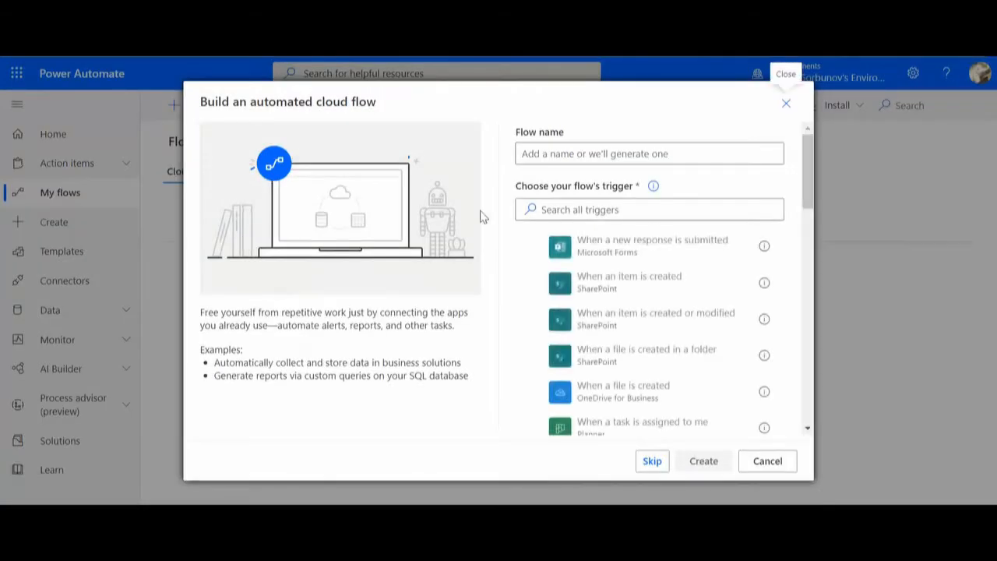
{"action": "left_click", "coordinate": [557, 155]}
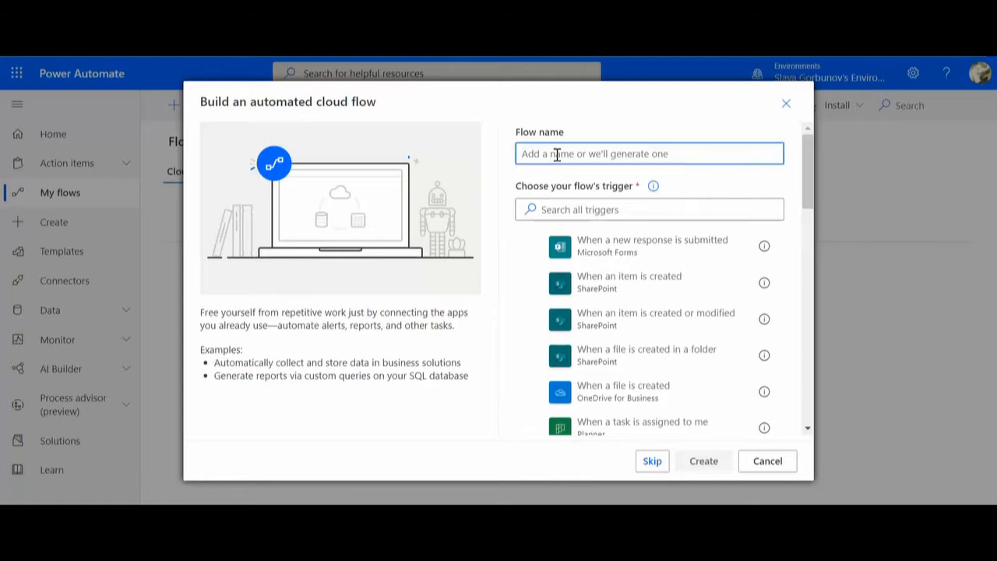
{"action": "type", "text": "Assign Ownership"}
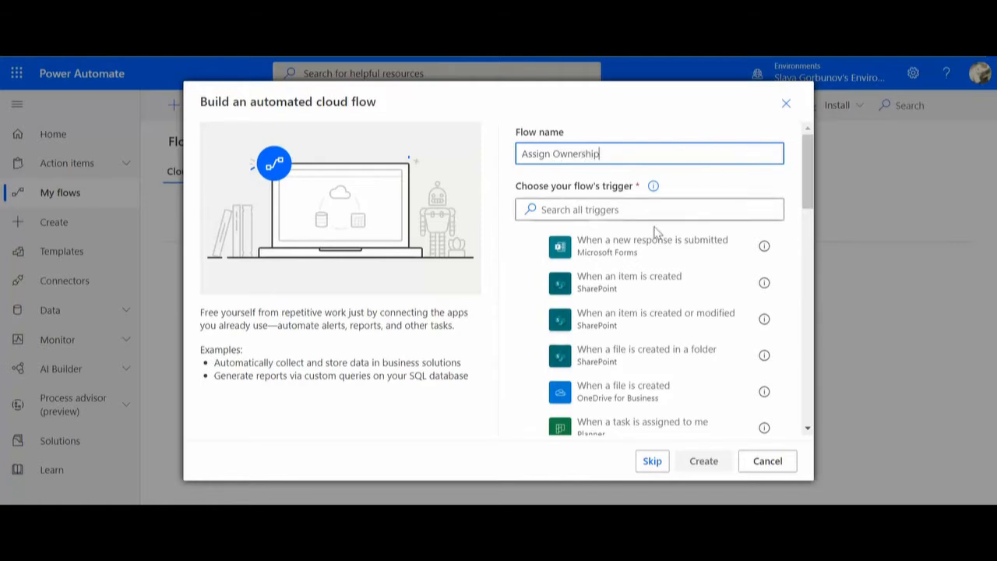
{"action": "left_click", "coordinate": [598, 326]}
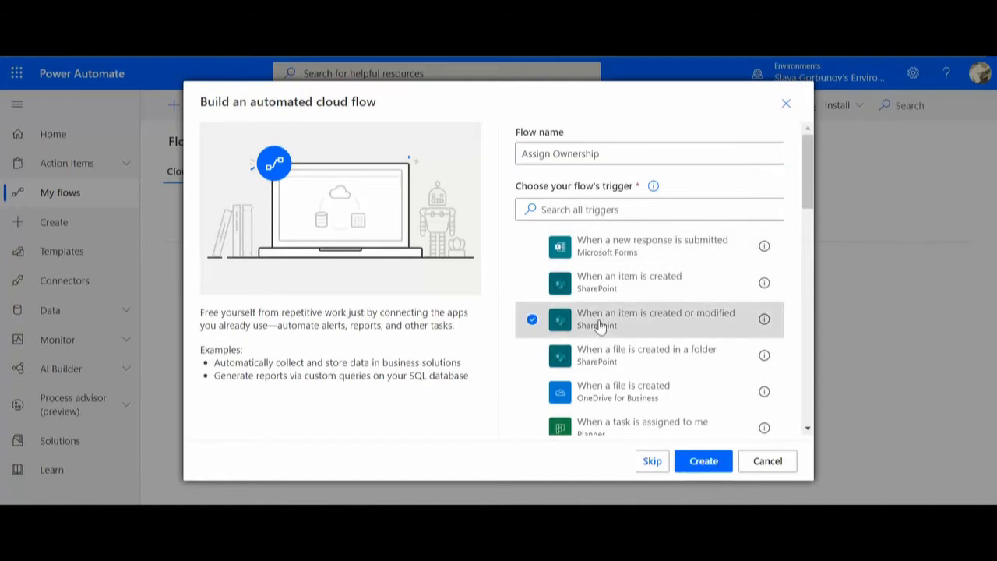
{"action": "left_click", "coordinate": [703, 461]}
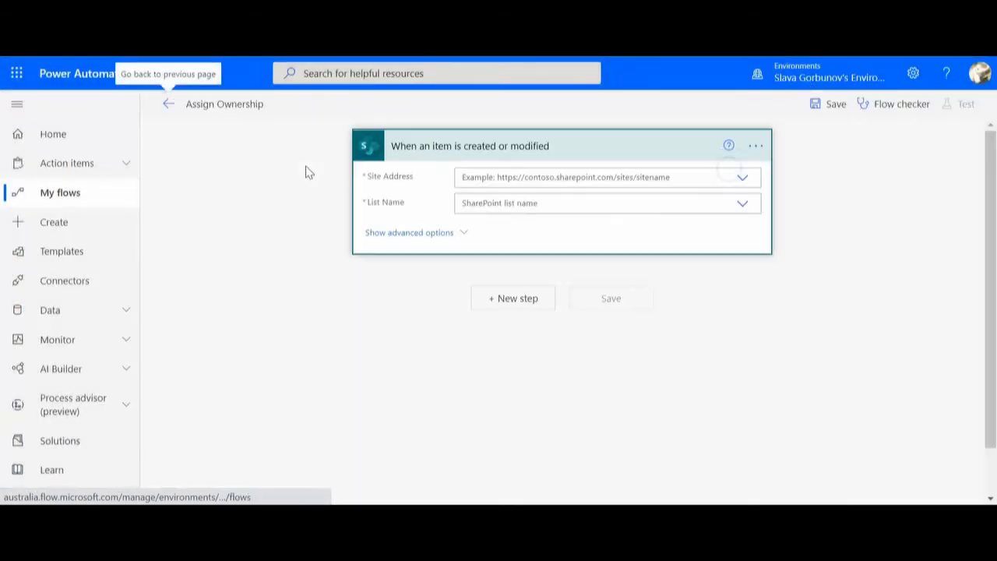
Step: Set the trigger's site address to Work @ StrataBoss and its list to Projects, and expand its advanced options
{"action": "left_click", "coordinate": [743, 178]}
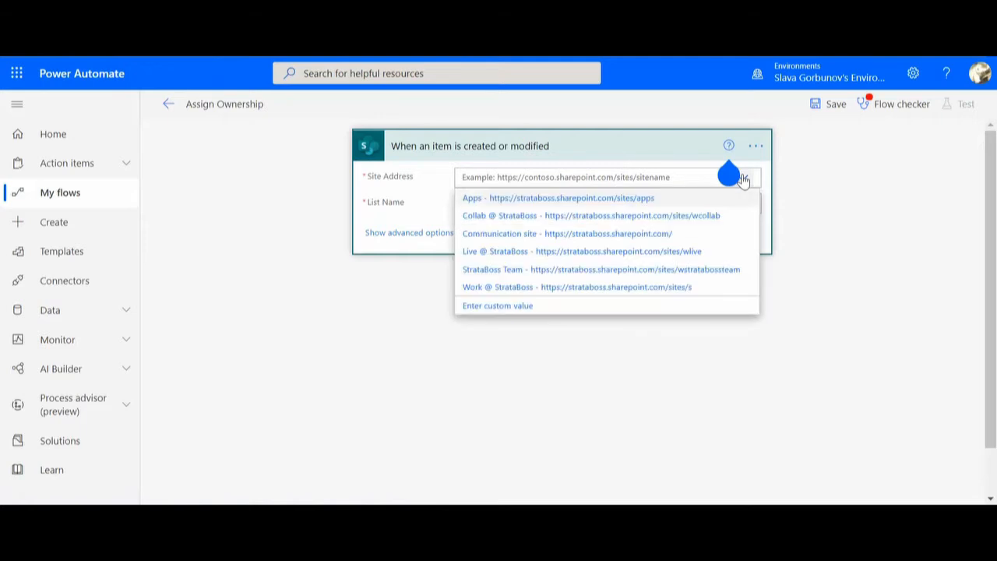
{"action": "left_click", "coordinate": [529, 288]}
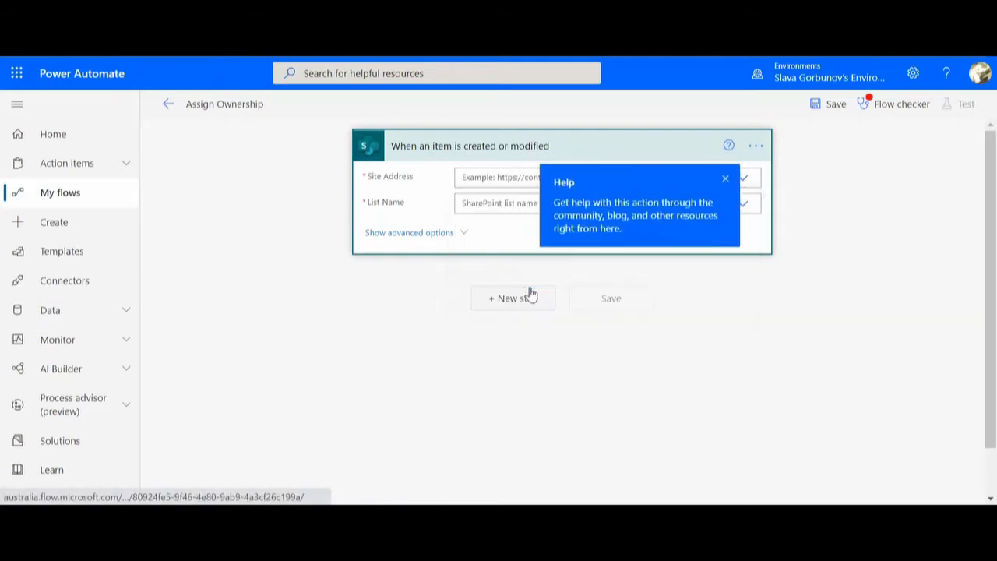
{"action": "left_click", "coordinate": [742, 179]}
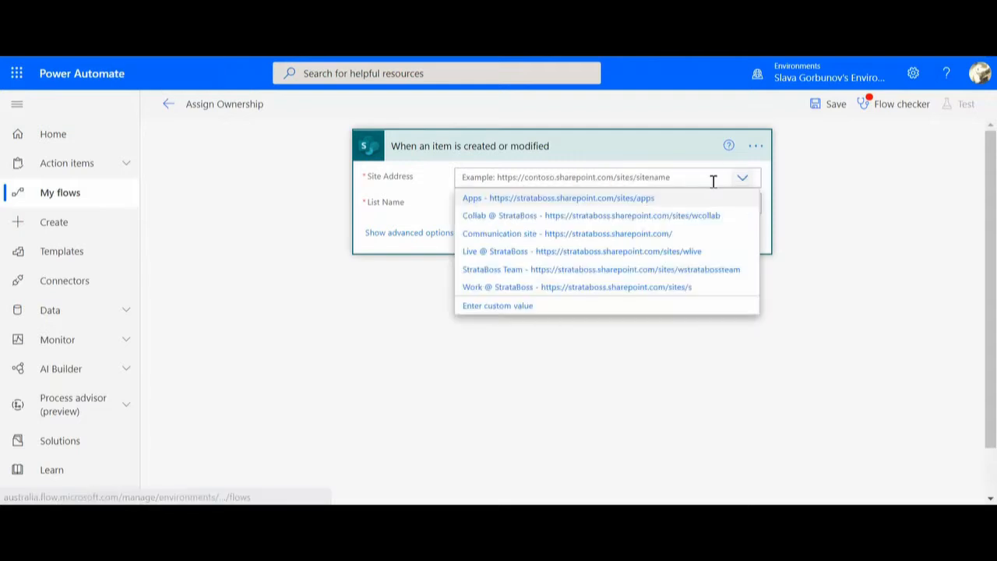
{"action": "left_click", "coordinate": [548, 288]}
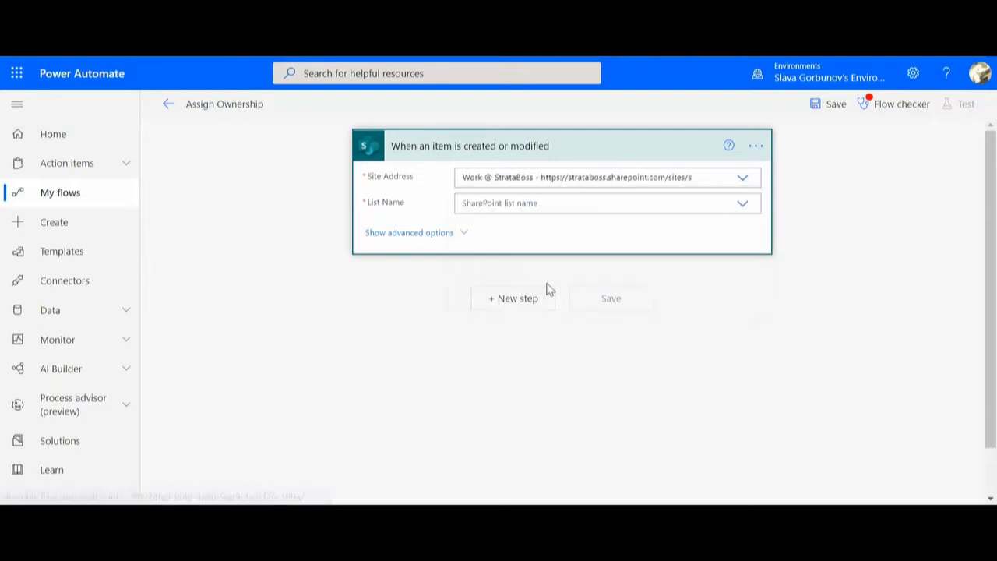
{"action": "left_click", "coordinate": [511, 204]}
{"action": "left_click", "coordinate": [486, 225]}
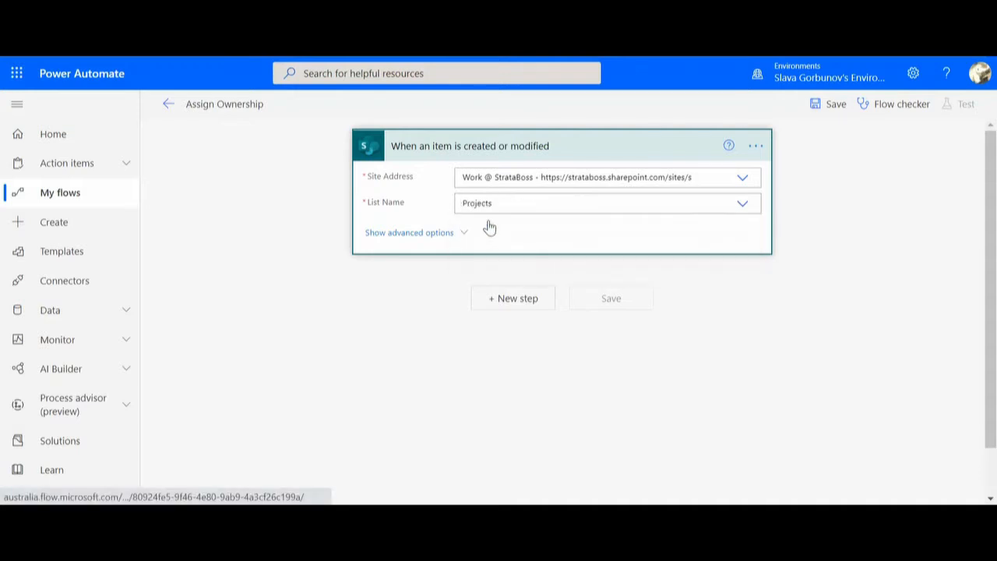
{"action": "left_click", "coordinate": [432, 238]}
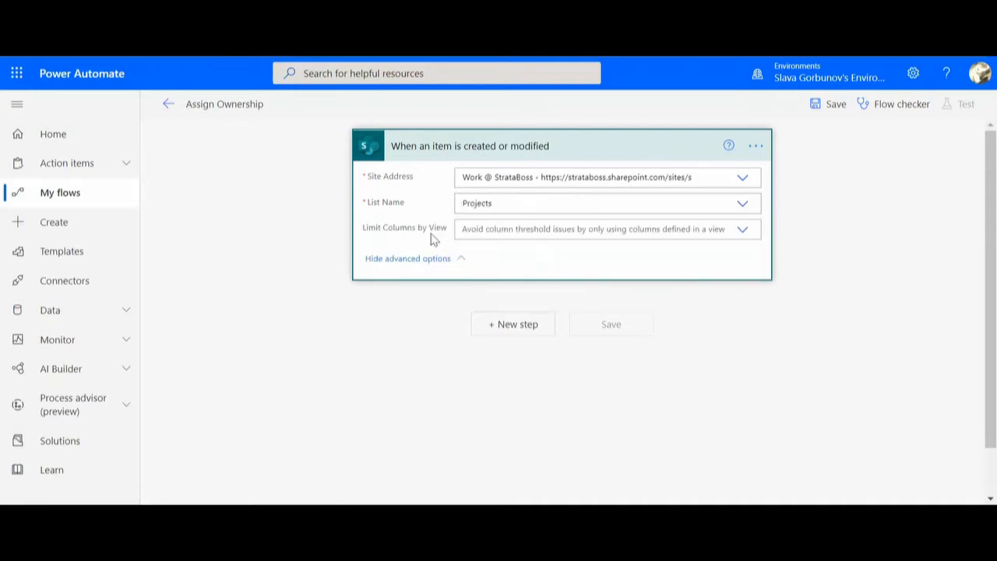
Step: Search the actions for "remove permissions" and add SharePoint's "Stop sharing an item or a file" after the trigger
{"action": "left_click", "coordinate": [510, 325]}
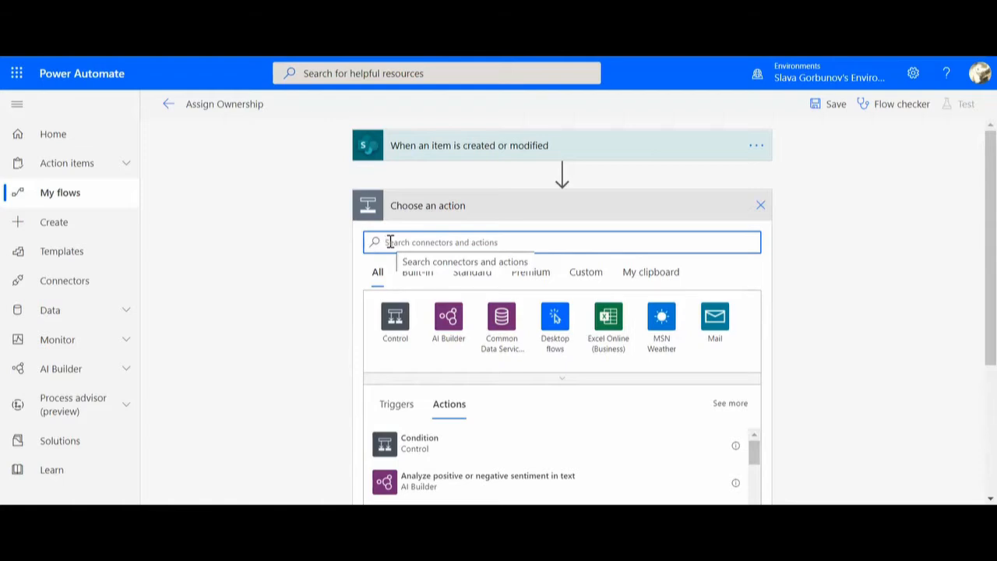
{"action": "type", "text": "r"}
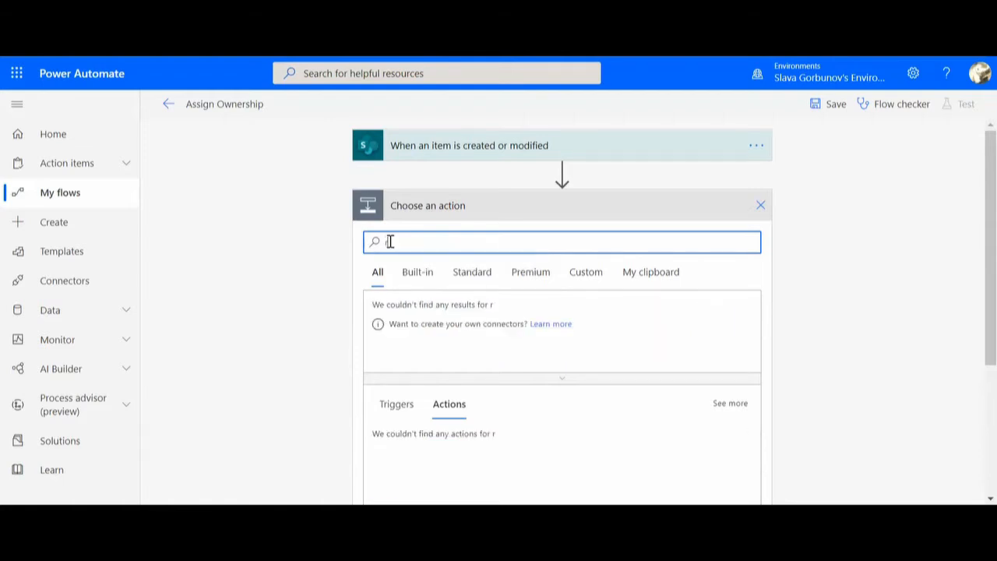
{"action": "type", "text": "emove"}
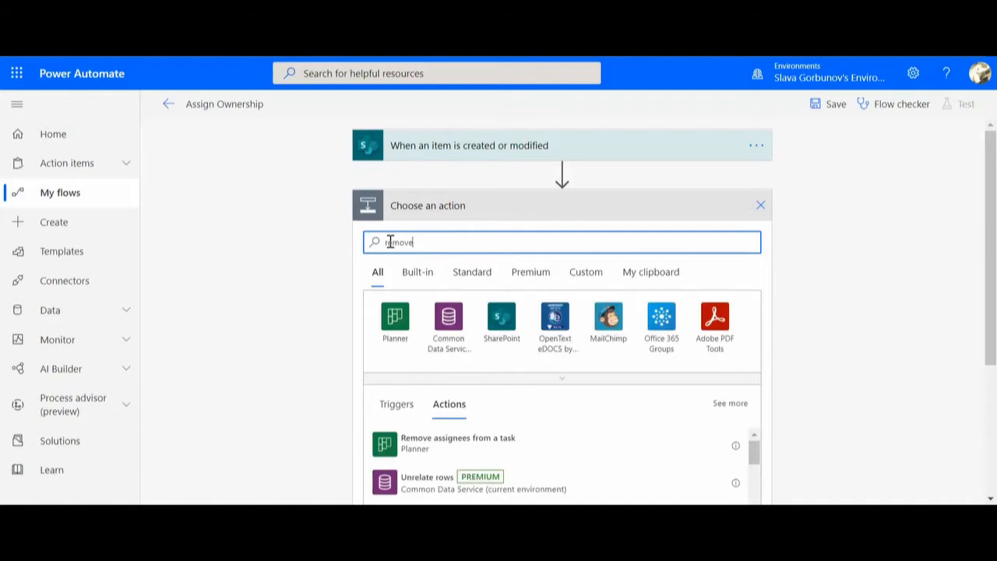
{"action": "type", "text": " permiss"}
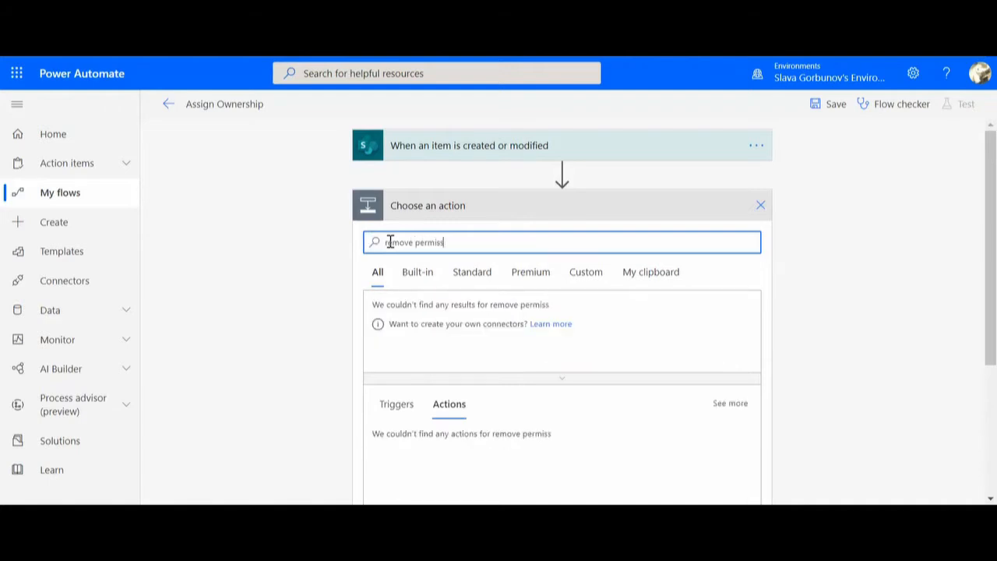
{"action": "type", "text": "ions"}
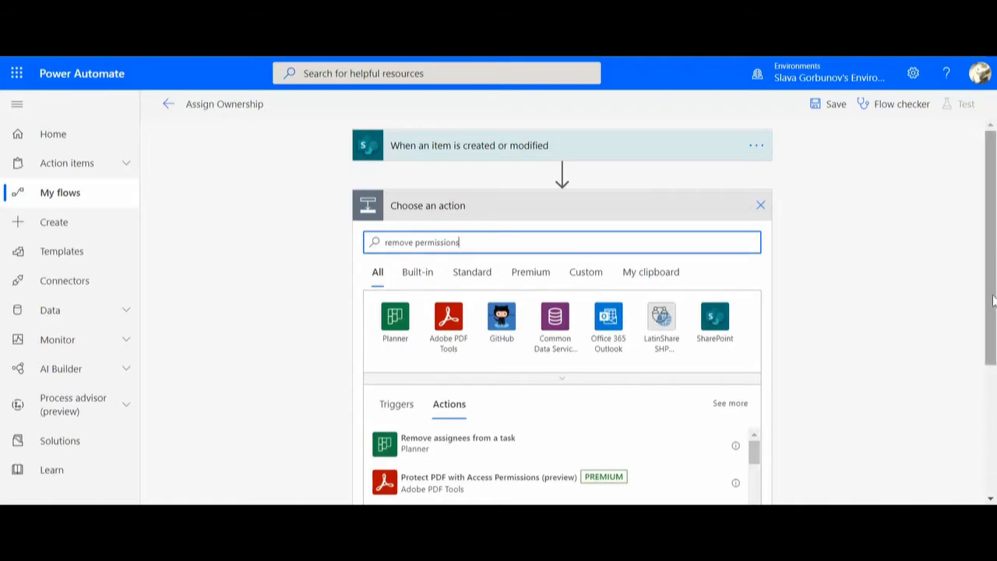
{"action": "left_click_drag", "start_coordinate": [993, 300], "coordinate": [983, 425]}
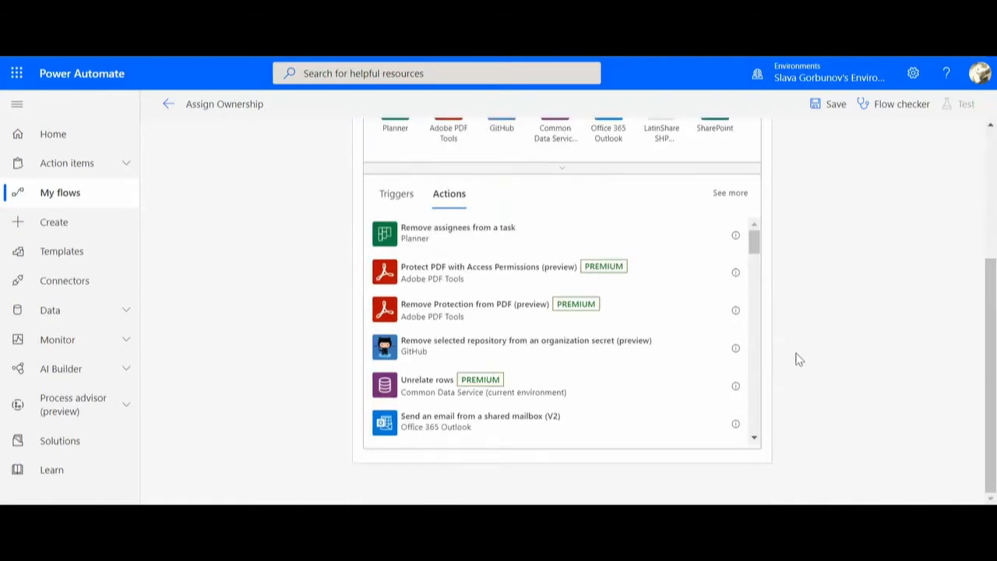
{"action": "scroll", "coordinate": [752, 353], "scroll_direction": "down", "scroll_amount": 10}
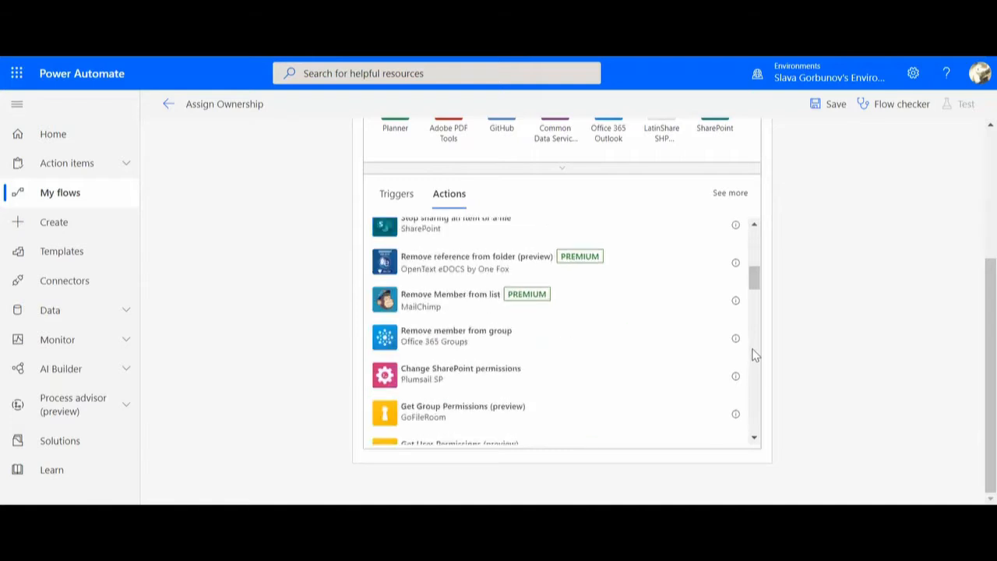
{"action": "scroll", "coordinate": [754, 271], "scroll_direction": "up", "scroll_amount": 3}
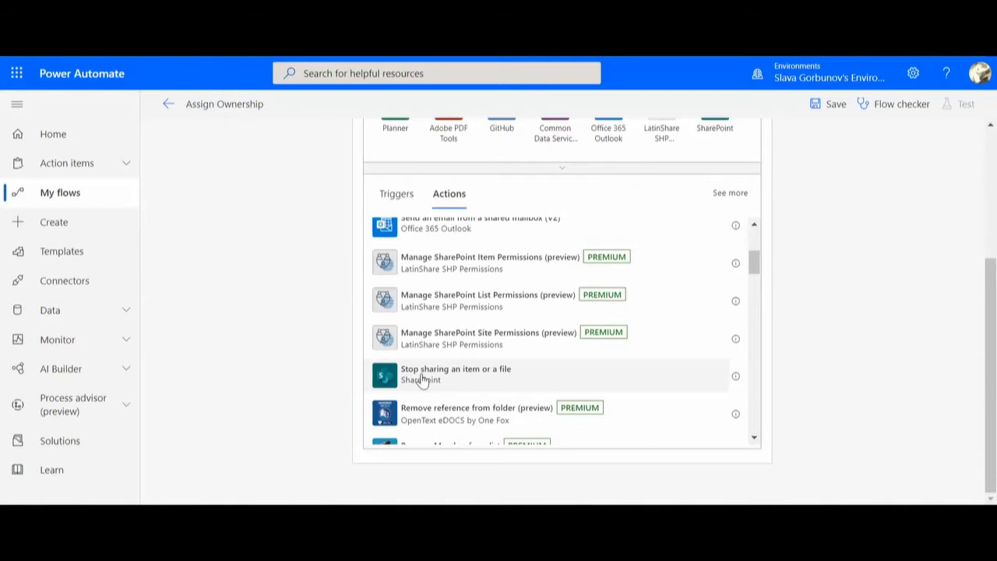
{"action": "scroll", "coordinate": [754, 262], "scroll_direction": "down", "scroll_amount": 1}
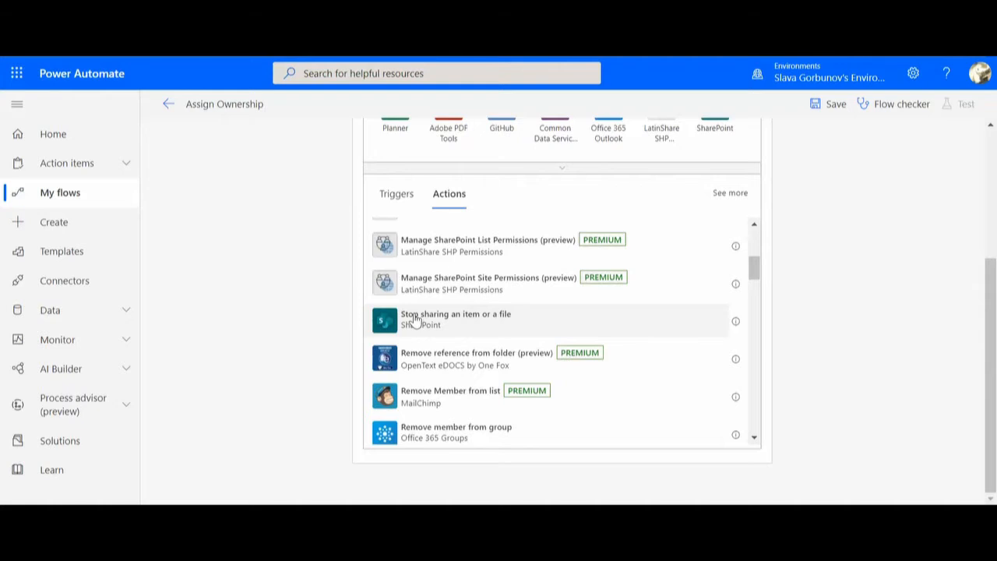
{"action": "left_click", "coordinate": [414, 319]}
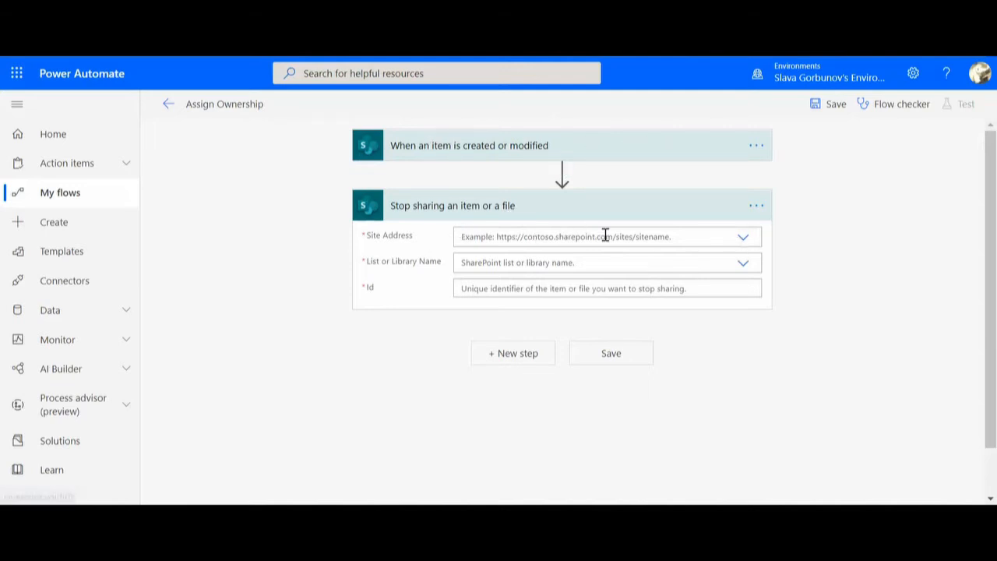
Step: Point the stop-sharing action to the Work @ StrataBoss site and Projects list, using the trigger's dynamic ID as its Id
{"action": "left_click", "coordinate": [742, 241]}
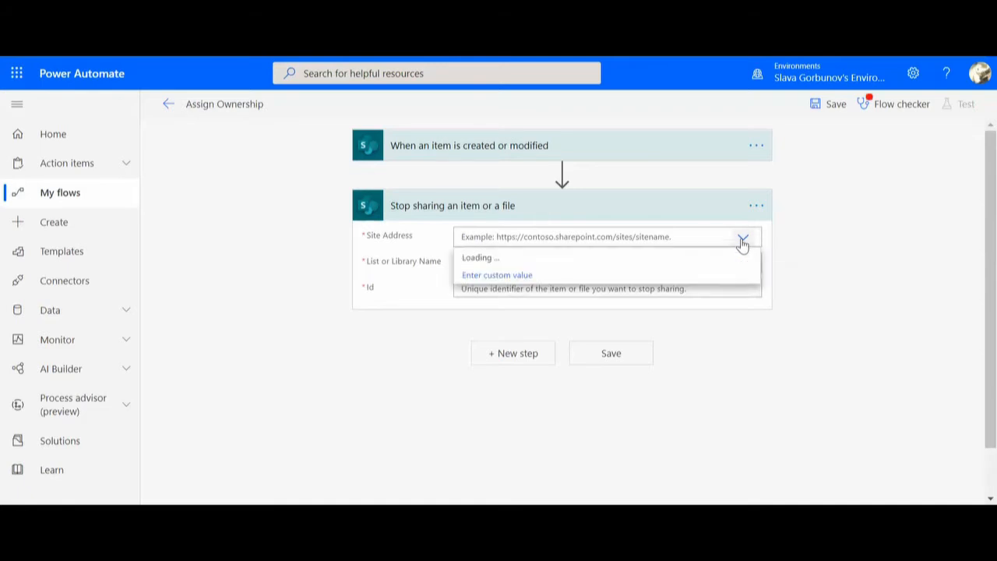
{"action": "left_click", "coordinate": [553, 352]}
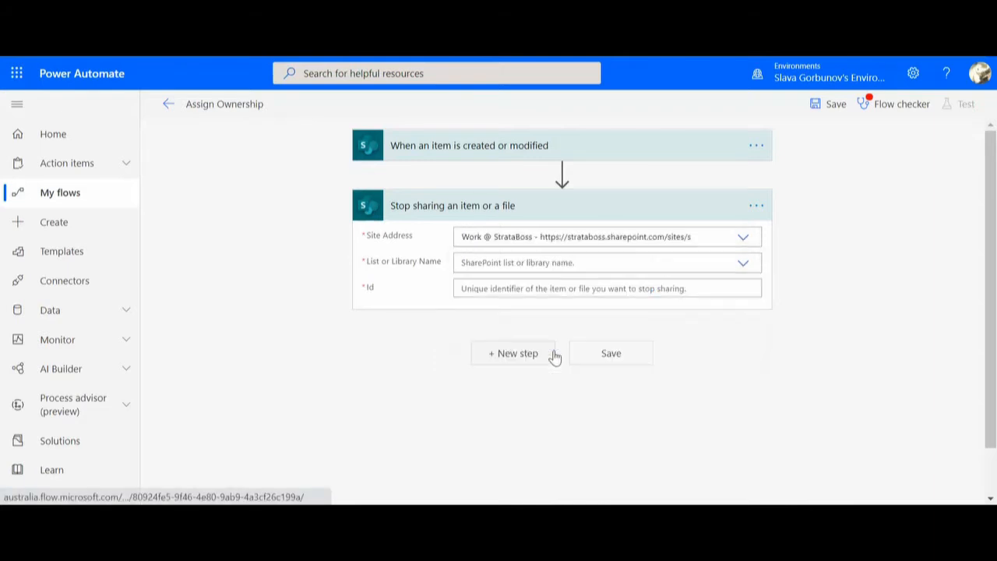
{"action": "left_click", "coordinate": [742, 266]}
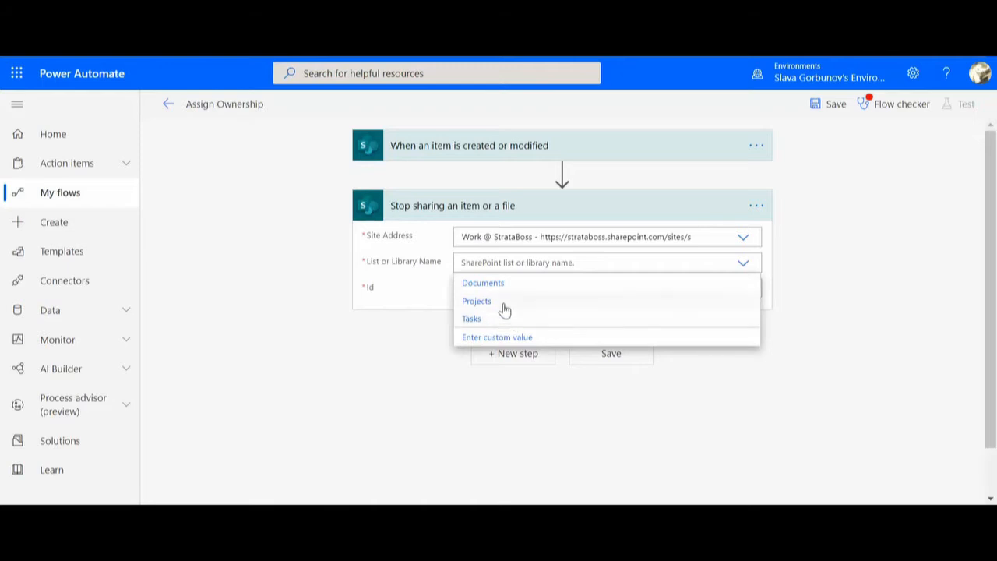
{"action": "left_click", "coordinate": [476, 301]}
{"action": "left_click", "coordinate": [484, 289]}
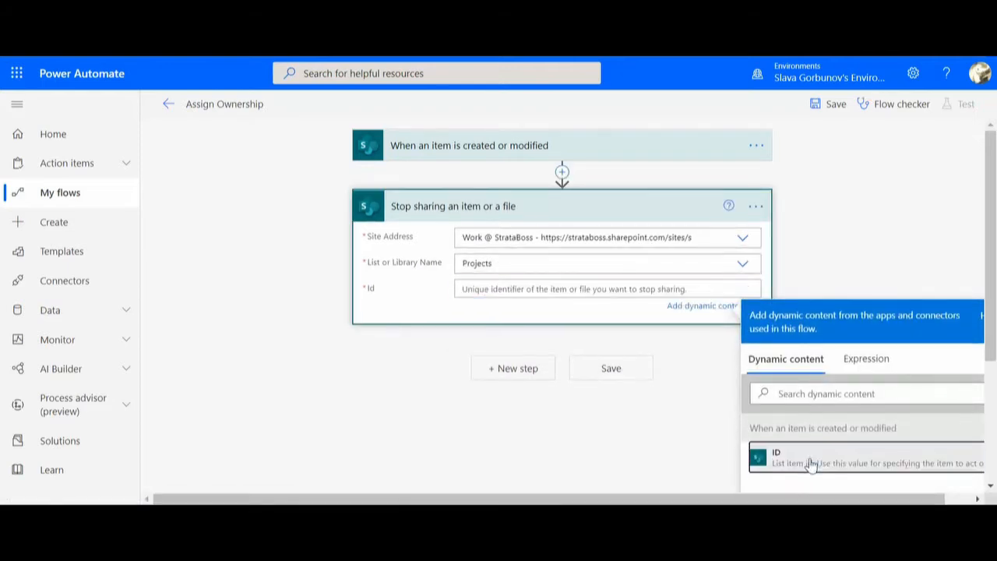
{"action": "left_click", "coordinate": [775, 460]}
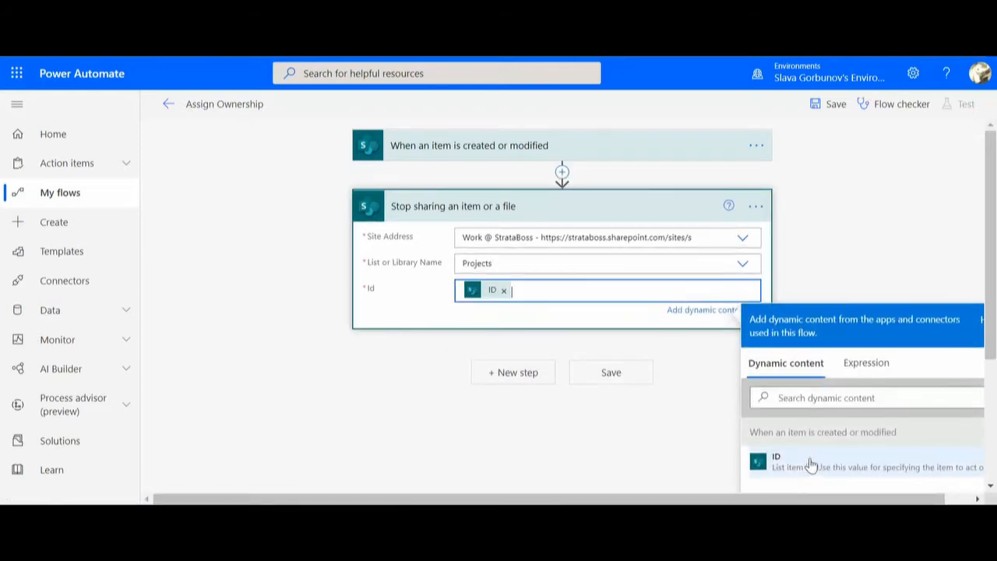
Step: Search the actions for "share item" and add SharePoint's "Grant access to an item or a folder" as the next flow step
{"action": "left_click", "coordinate": [503, 374]}
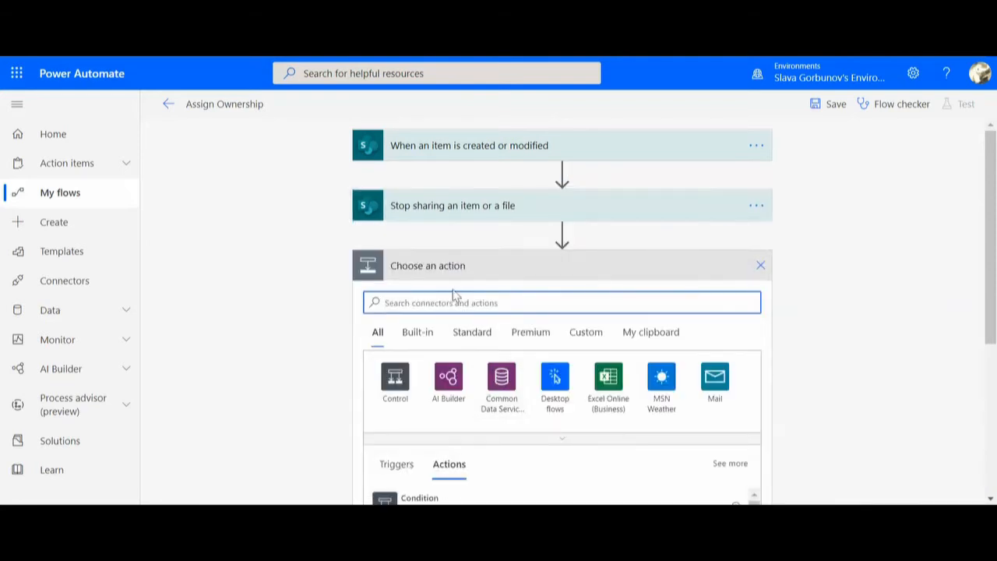
{"action": "type", "text": "s"}
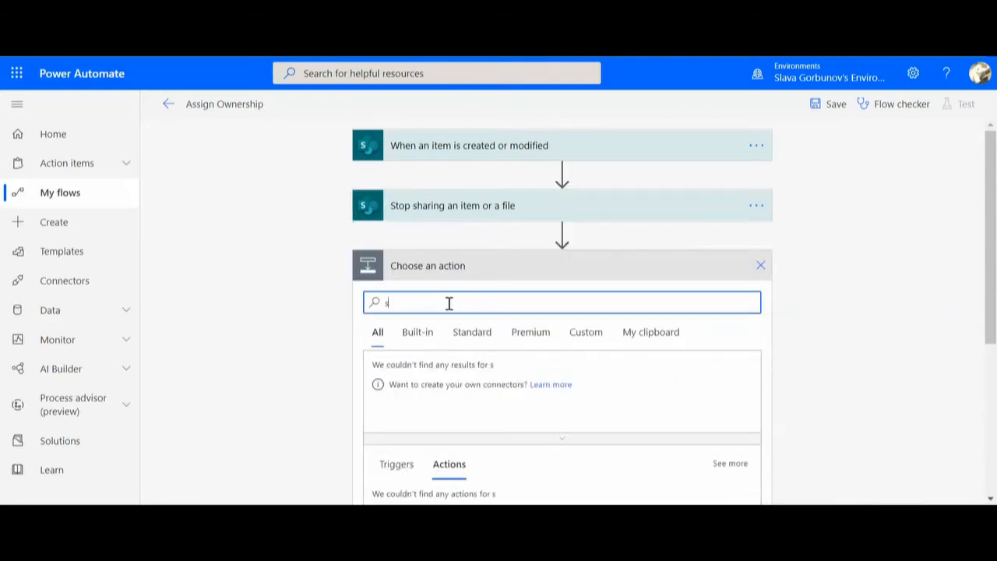
{"action": "type", "text": "hare"}
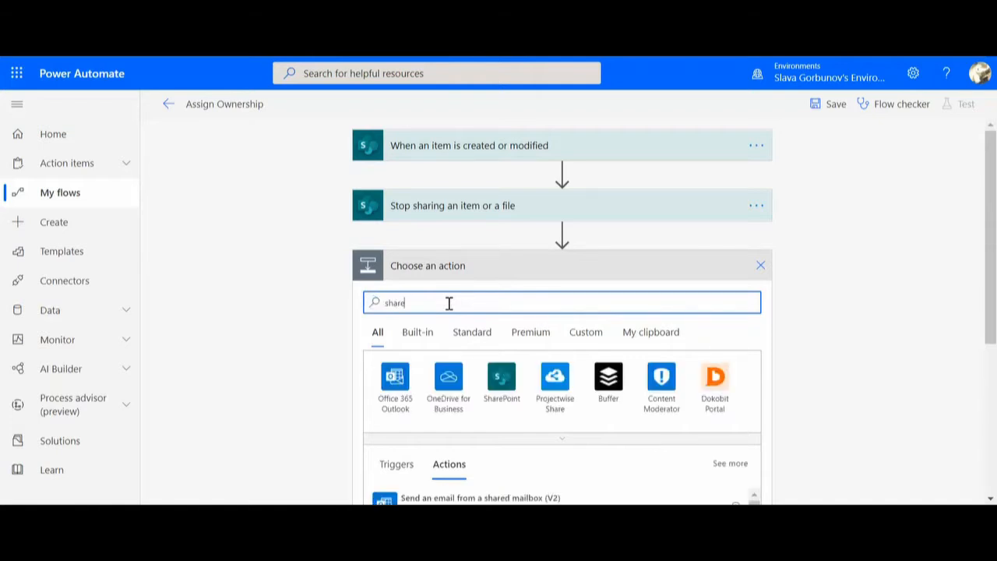
{"action": "type", "text": " item"}
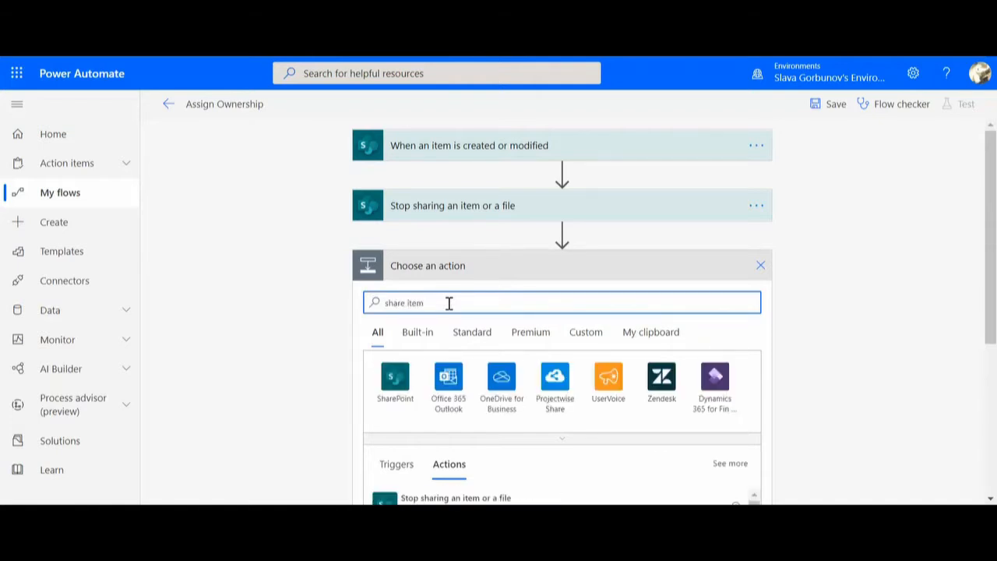
{"action": "left_click_drag", "start_coordinate": [994, 230], "coordinate": [993, 363]}
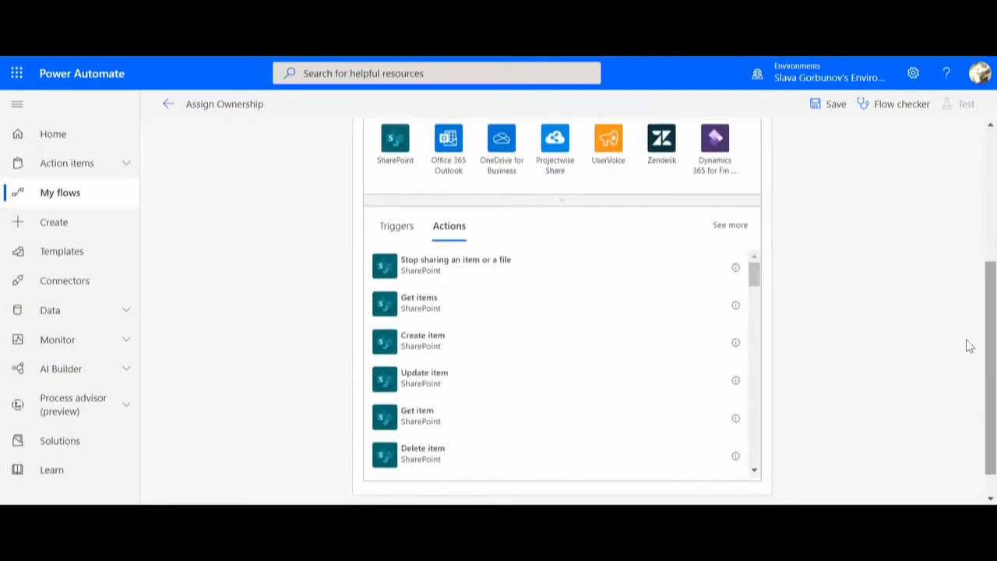
{"action": "left_click", "coordinate": [752, 349]}
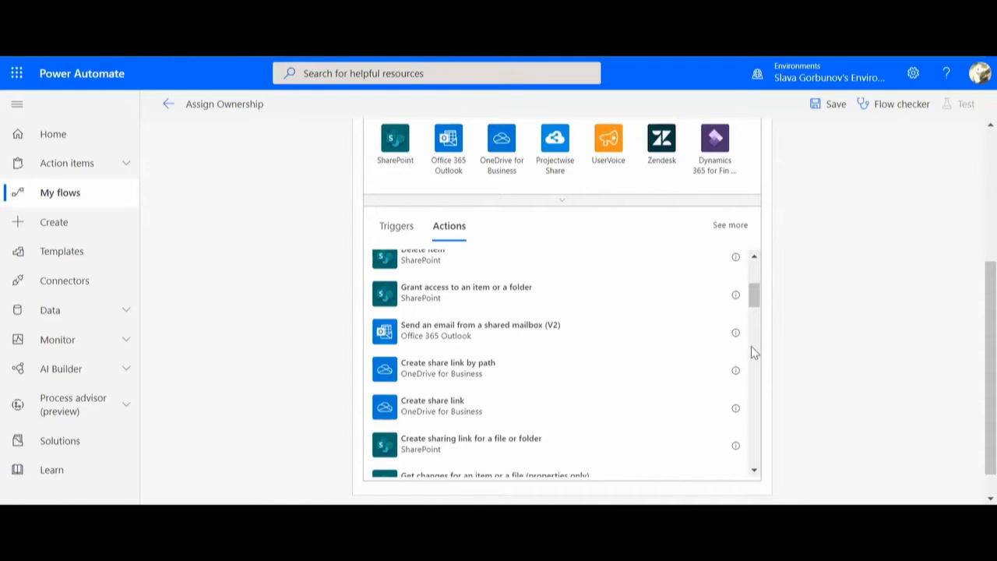
{"action": "left_click", "coordinate": [419, 297]}
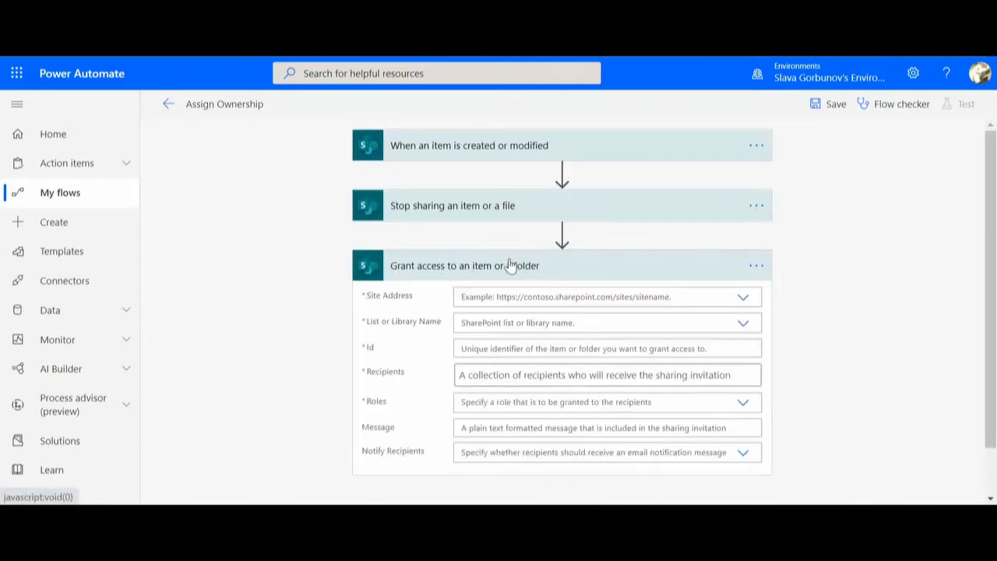
Step: Point the grant-access action to the Work @ StrataBoss site and Projects list, using the trigger's dynamic ID as its Id
{"action": "left_click", "coordinate": [744, 299]}
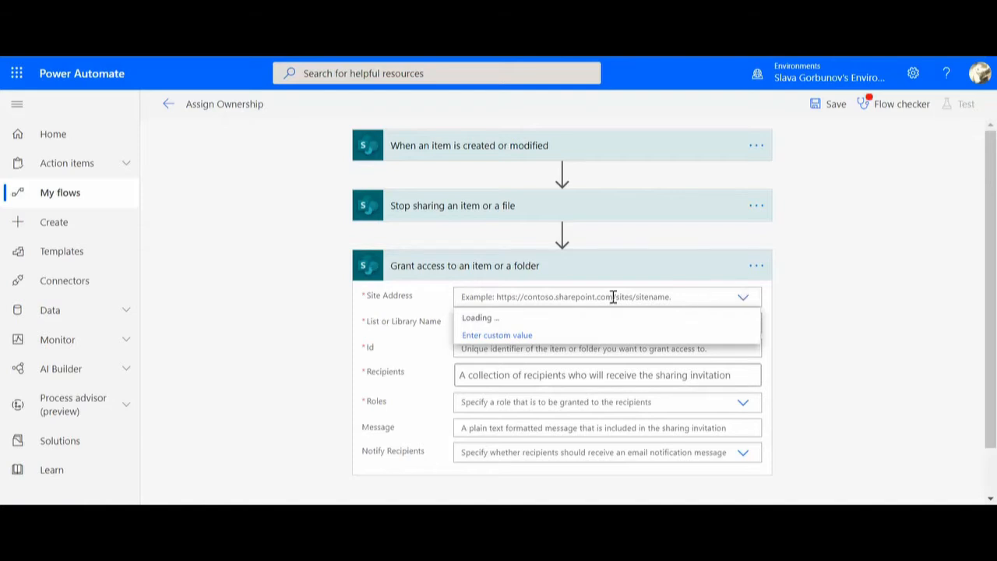
{"action": "left_click", "coordinate": [492, 408]}
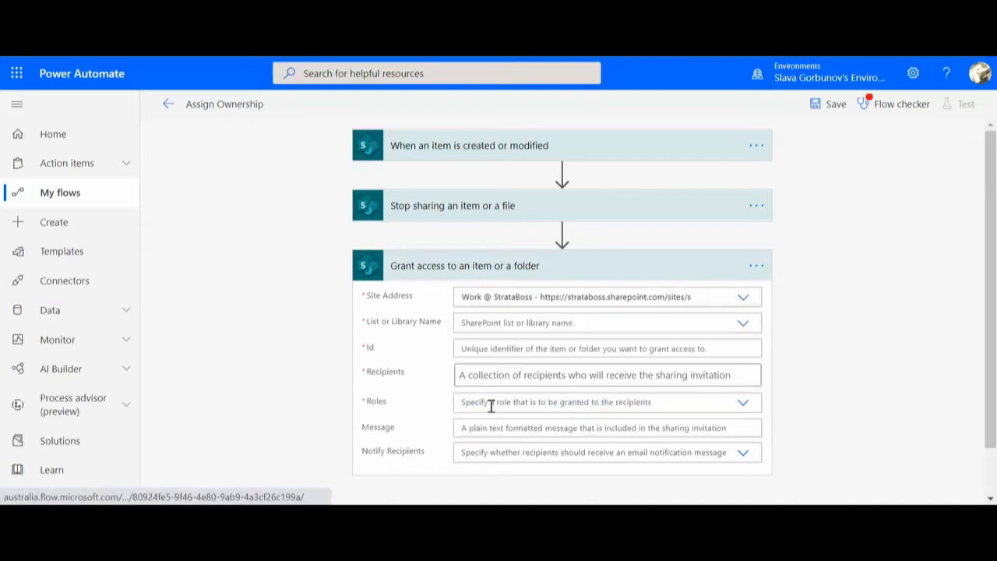
{"action": "left_click", "coordinate": [744, 322]}
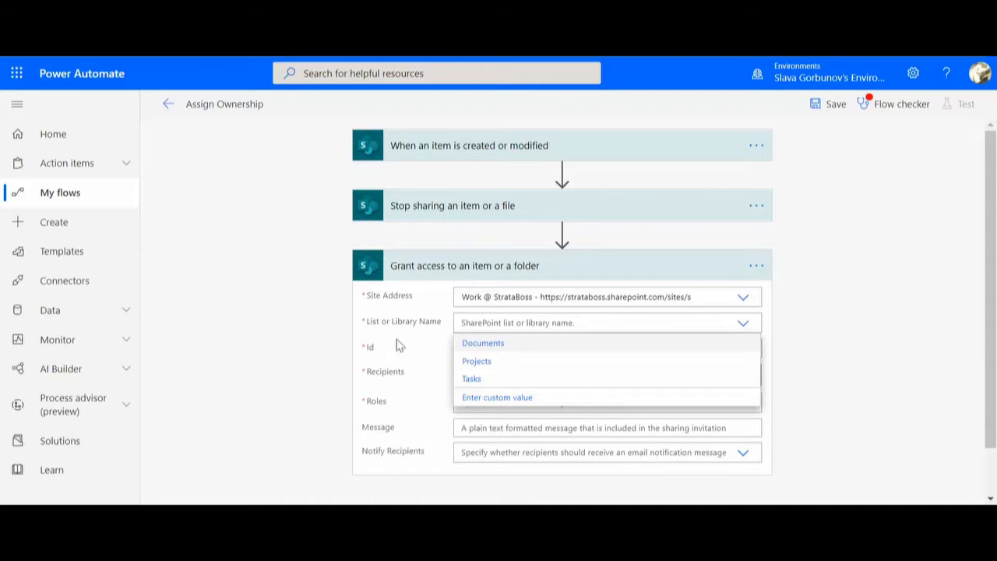
{"action": "left_click", "coordinate": [508, 362]}
{"action": "left_click", "coordinate": [488, 348]}
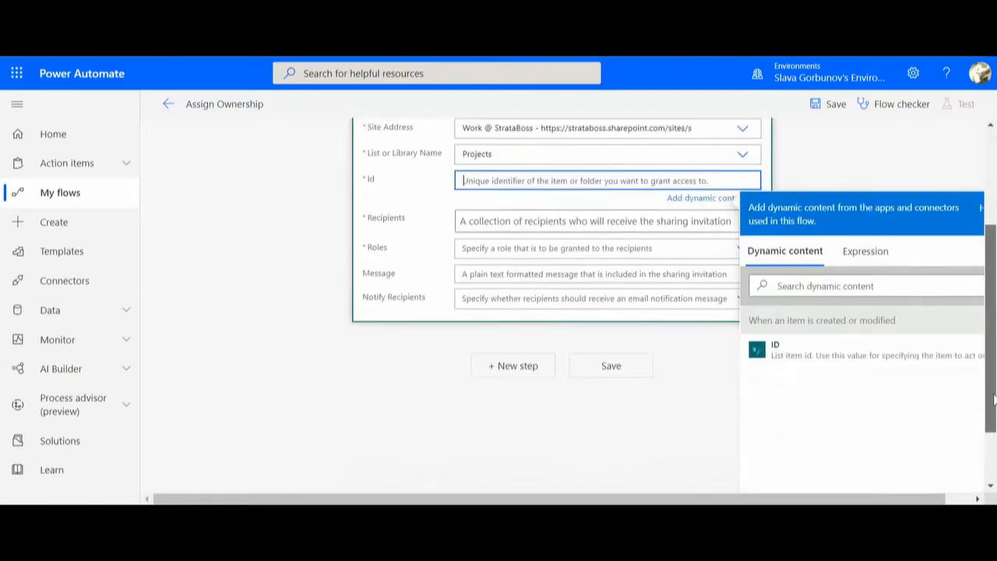
{"action": "left_click", "coordinate": [777, 355]}
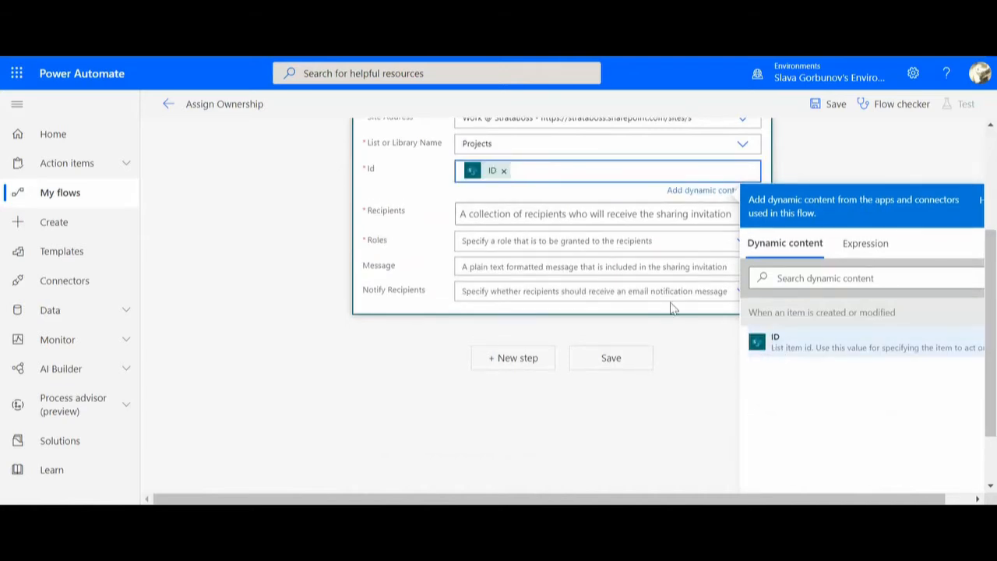
Step: Set the grant-access action's Recipients to the trigger's dynamic Owner Email
{"action": "left_click", "coordinate": [472, 211]}
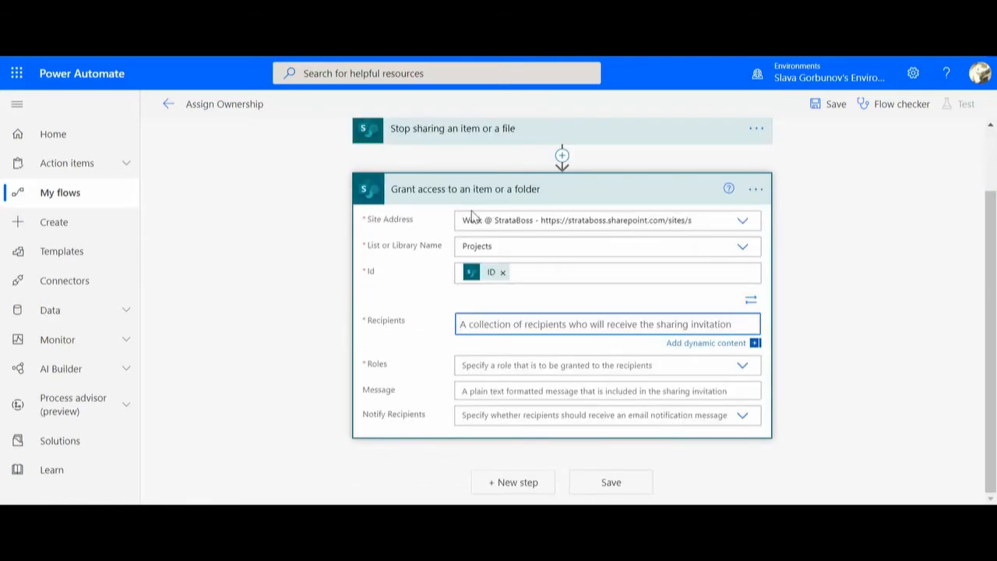
{"action": "left_click", "coordinate": [736, 344]}
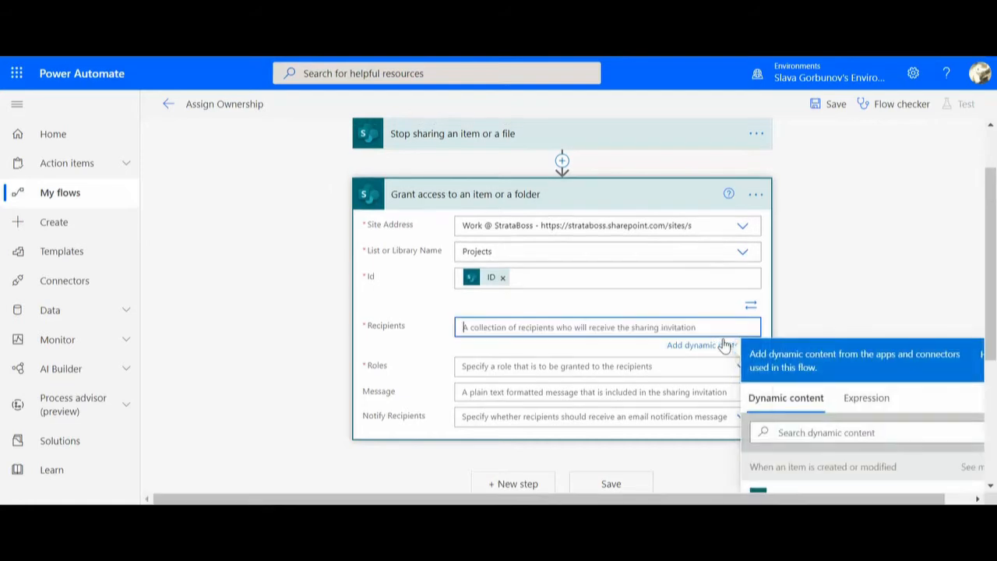
{"action": "left_click_drag", "start_coordinate": [989, 341], "coordinate": [987, 445]}
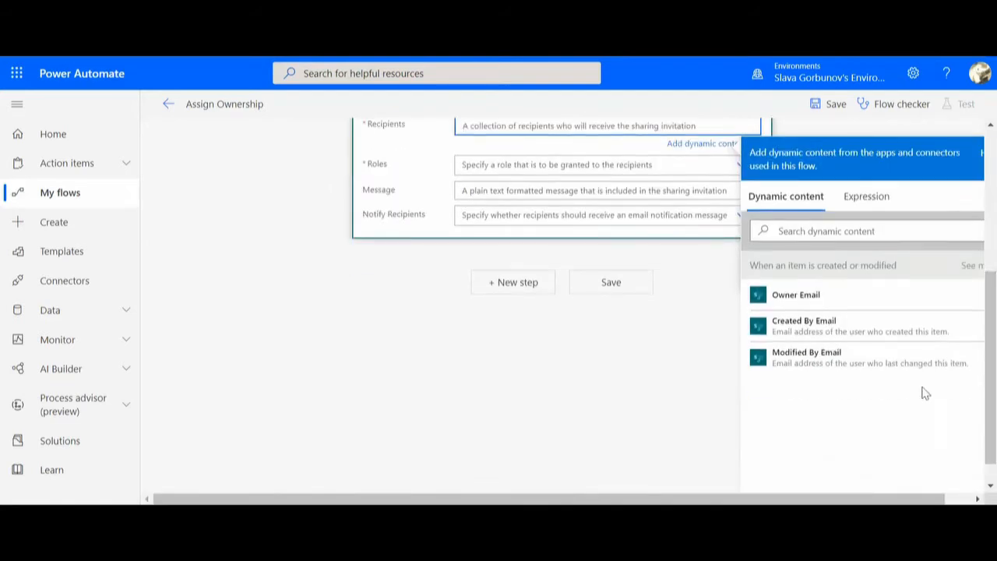
{"action": "left_click", "coordinate": [811, 298]}
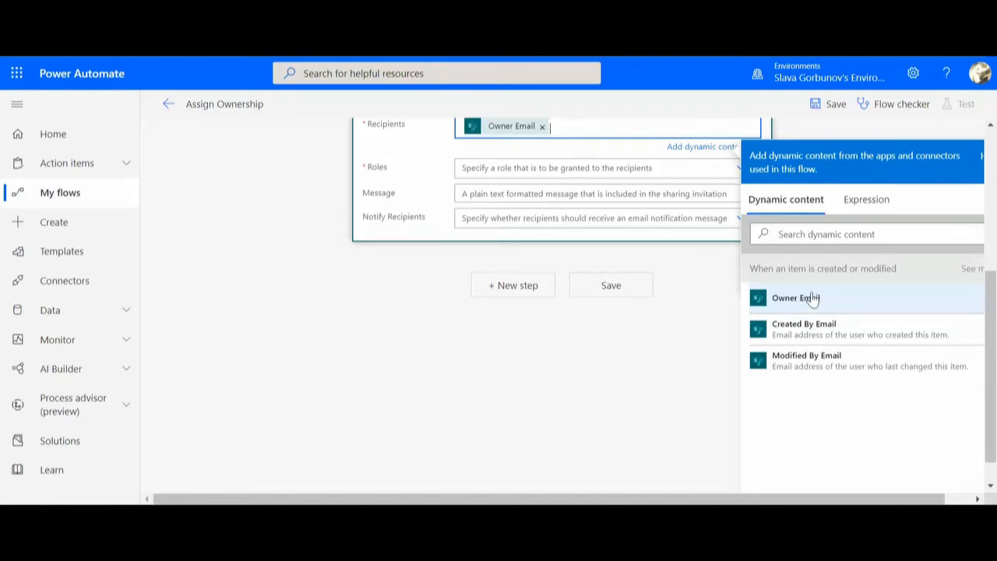
Step: Set the grant-access action's Roles to Can edit and Notify Recipients to No, and save the flow
{"action": "left_click", "coordinate": [471, 166]}
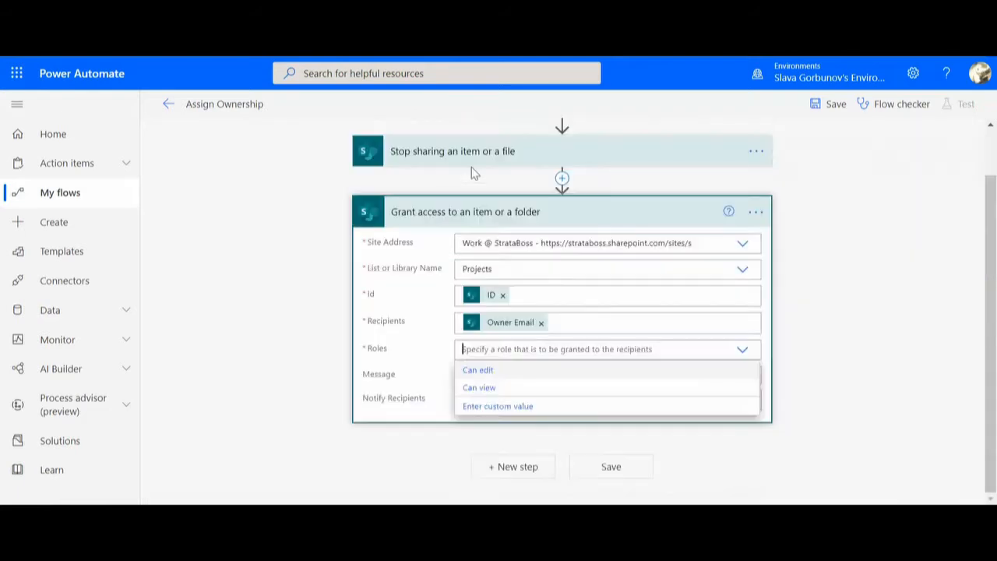
{"action": "left_click", "coordinate": [489, 376]}
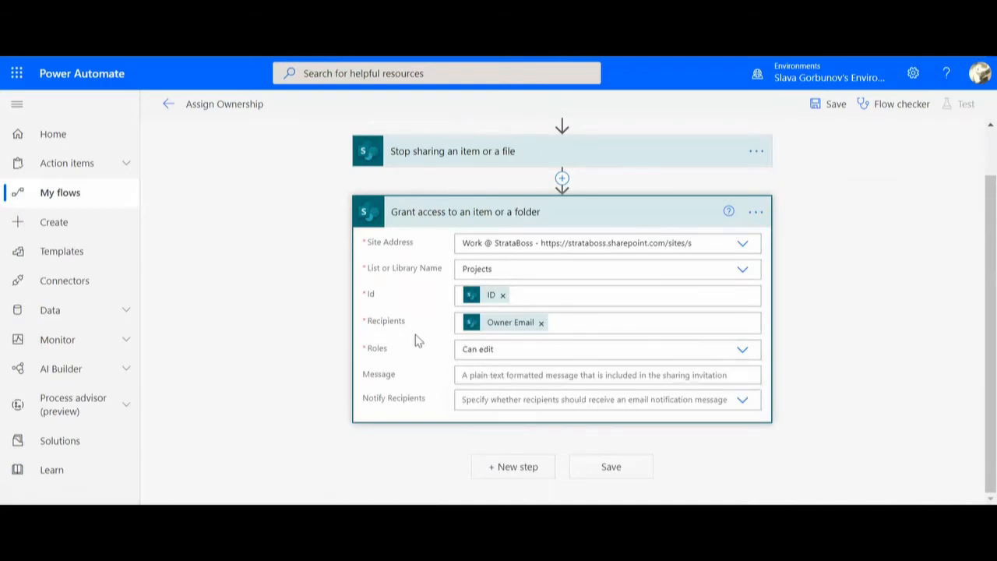
{"action": "left_click", "coordinate": [488, 400]}
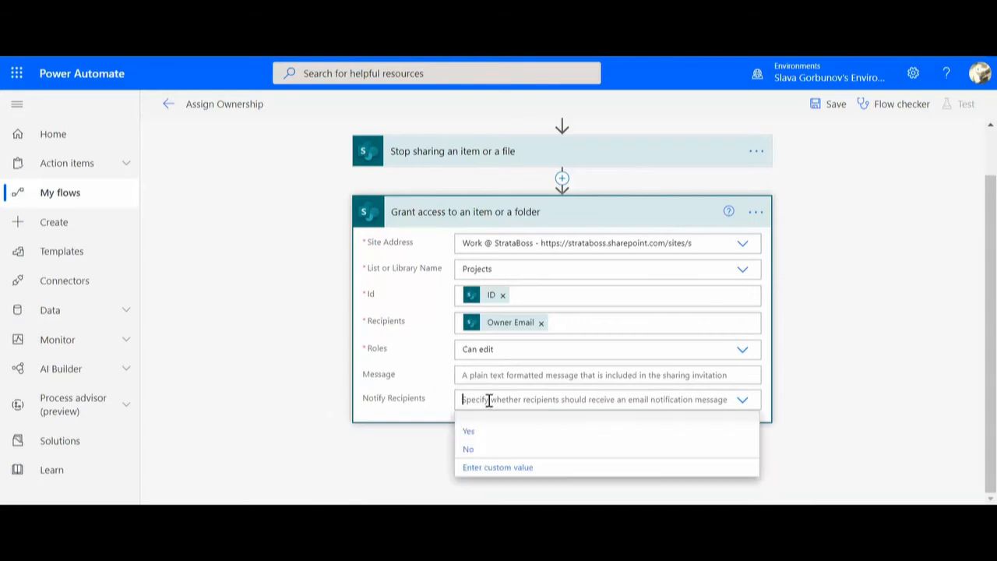
{"action": "left_click", "coordinate": [468, 452]}
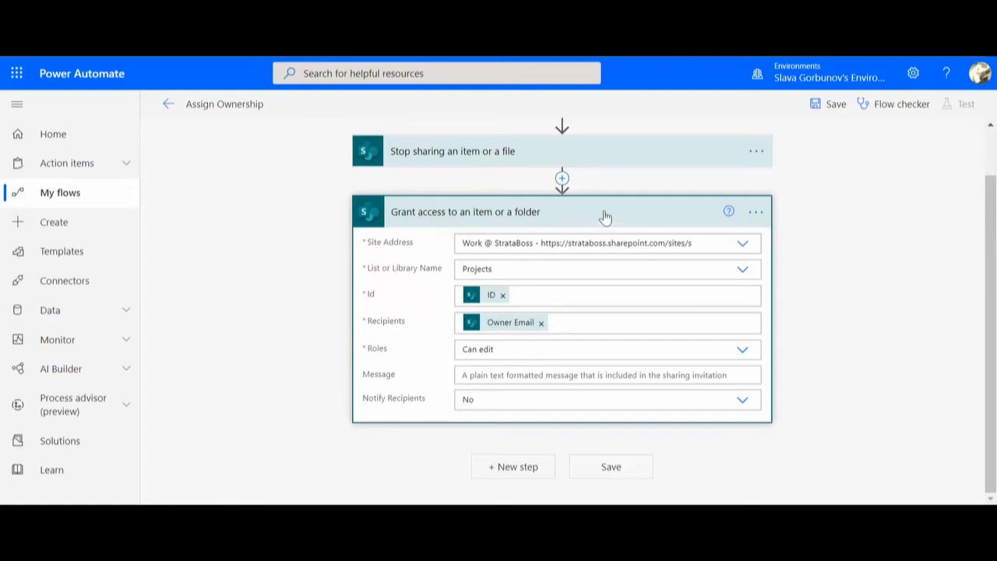
{"action": "left_click", "coordinate": [824, 107]}
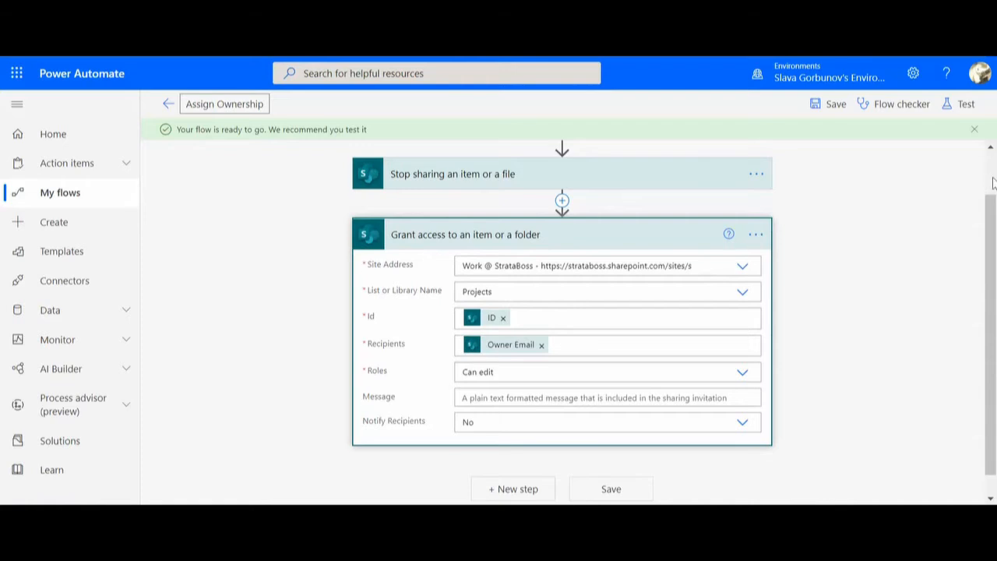
{"action": "scroll", "coordinate": [993, 182], "scroll_direction": "up", "scroll_amount": 2}
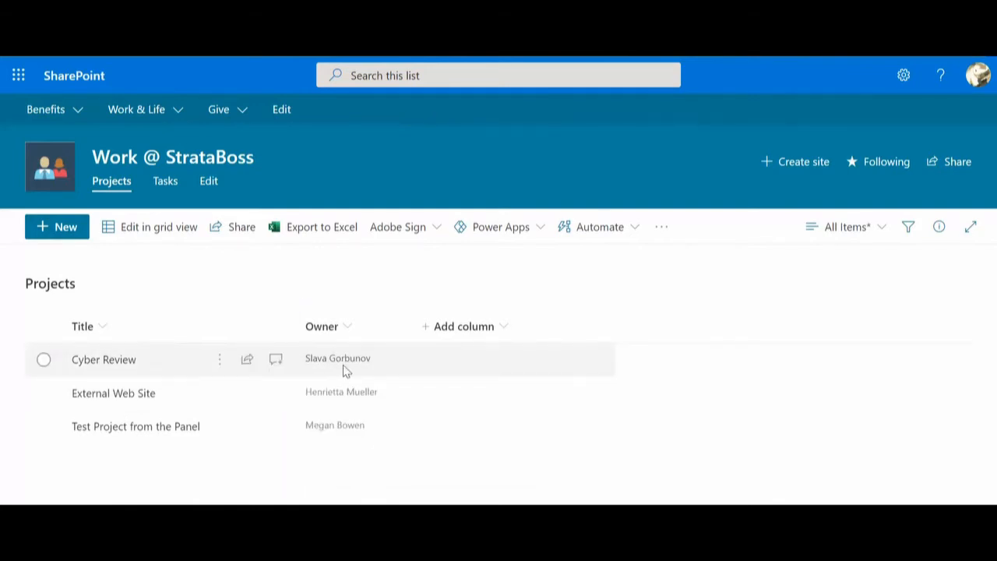
Step: Leave the flow editor for the flow's details page, and open the Cyber Review item's Owner field for editing in SharePoint's Projects list
{"action": "left_click", "coordinate": [85, 359]}
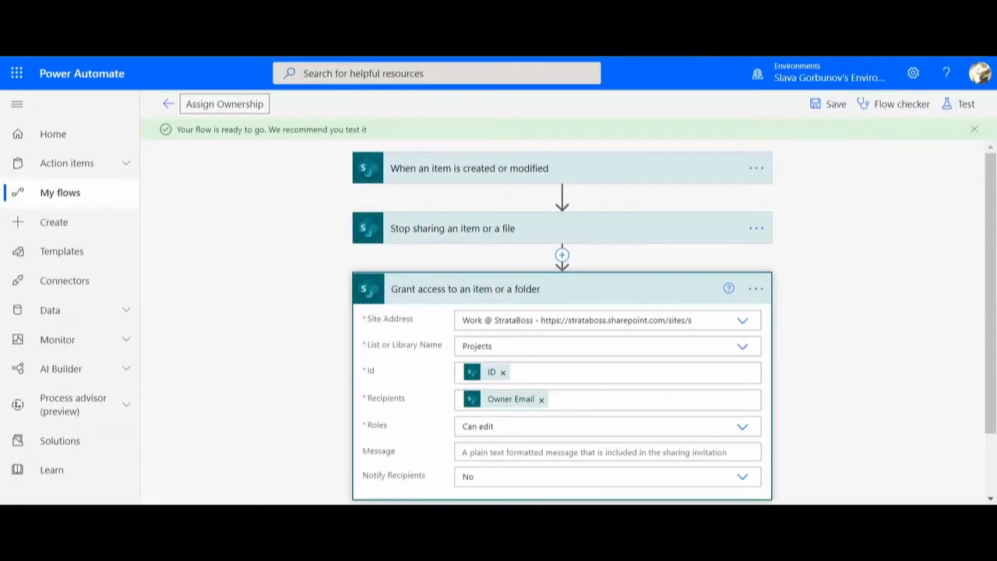
{"action": "left_click", "coordinate": [168, 103]}
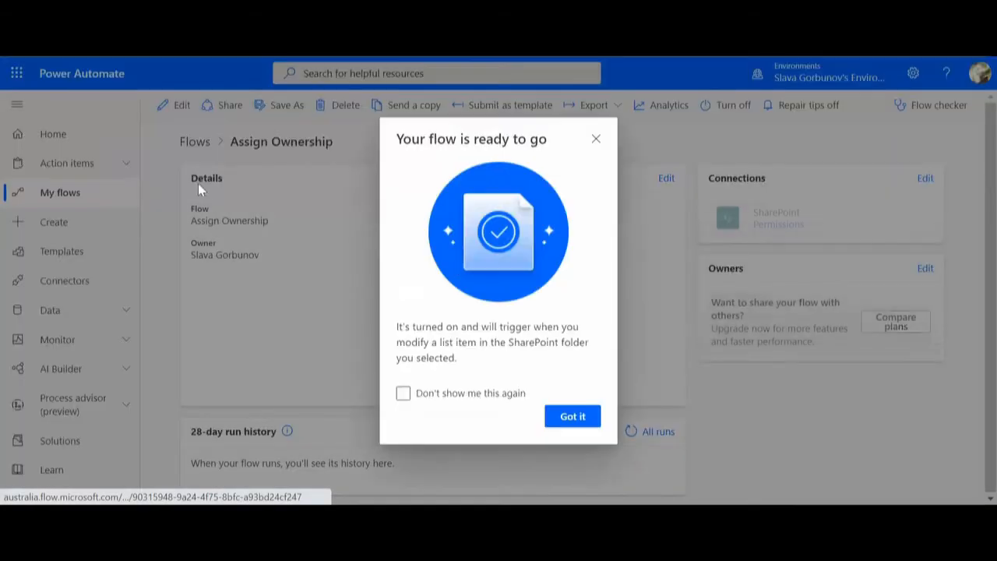
{"action": "left_click", "coordinate": [572, 417]}
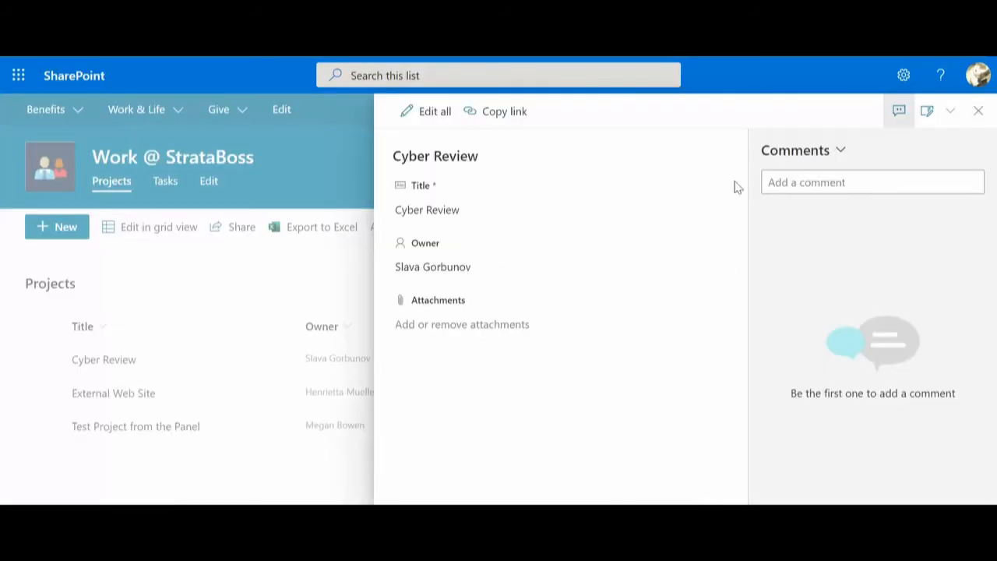
{"action": "left_click", "coordinate": [467, 271]}
{"action": "left_click", "coordinate": [517, 268]}
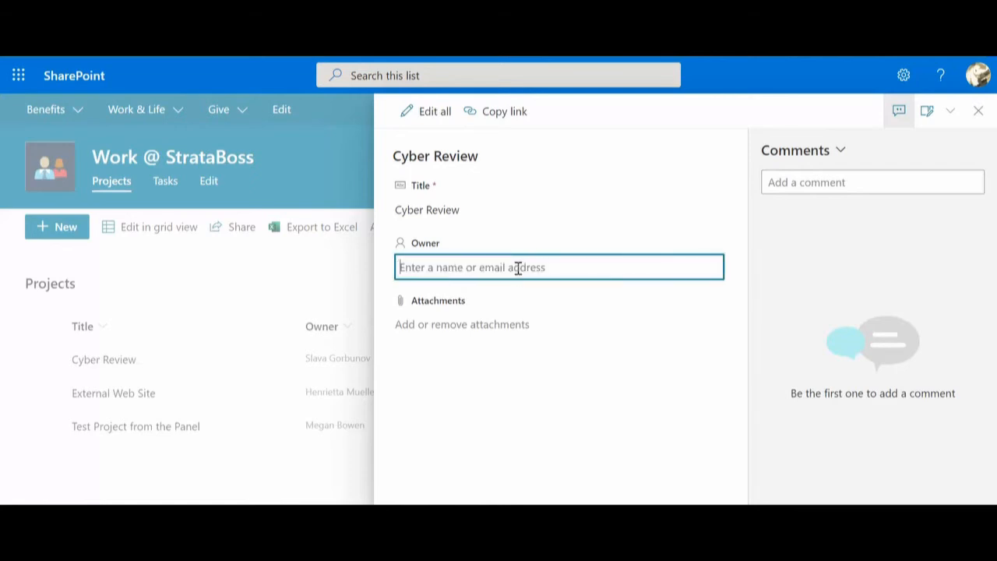
{"action": "type", "text": "ali"}
{"action": "key", "text": "BackSpace"}
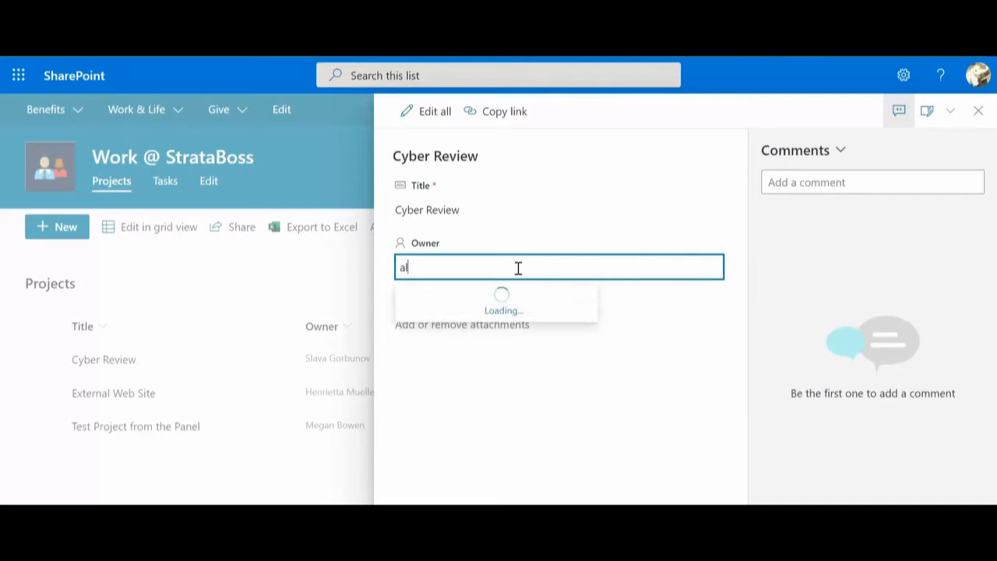
{"action": "key", "text": "BackSpace"}
{"action": "key", "text": "BackSpace"}
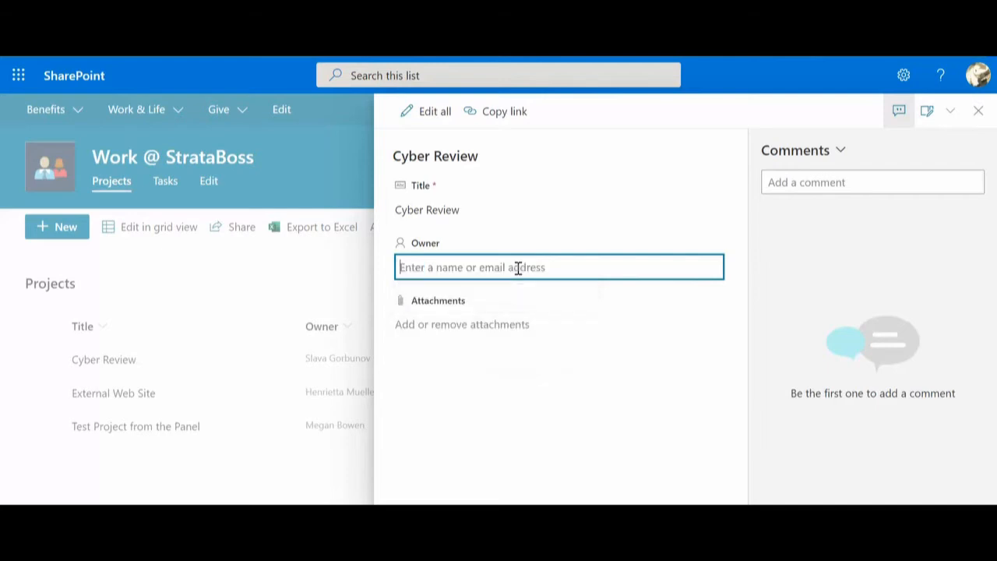
Step: Set the Cyber Review item's Owner to the colleague listed as HR Manager, and close the item's details
{"action": "type", "text": "dieg"}
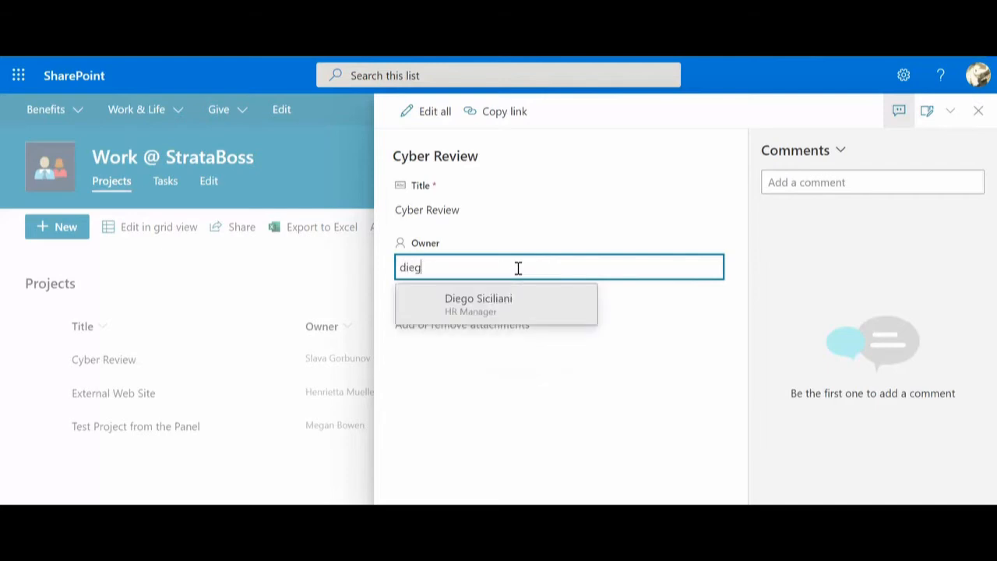
{"action": "left_click", "coordinate": [478, 308]}
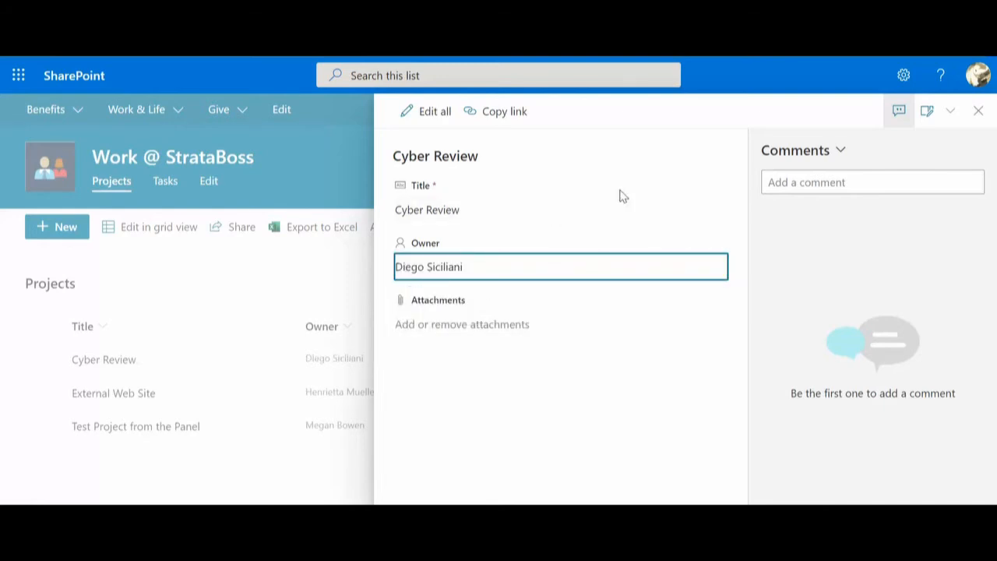
{"action": "left_click", "coordinate": [978, 111]}
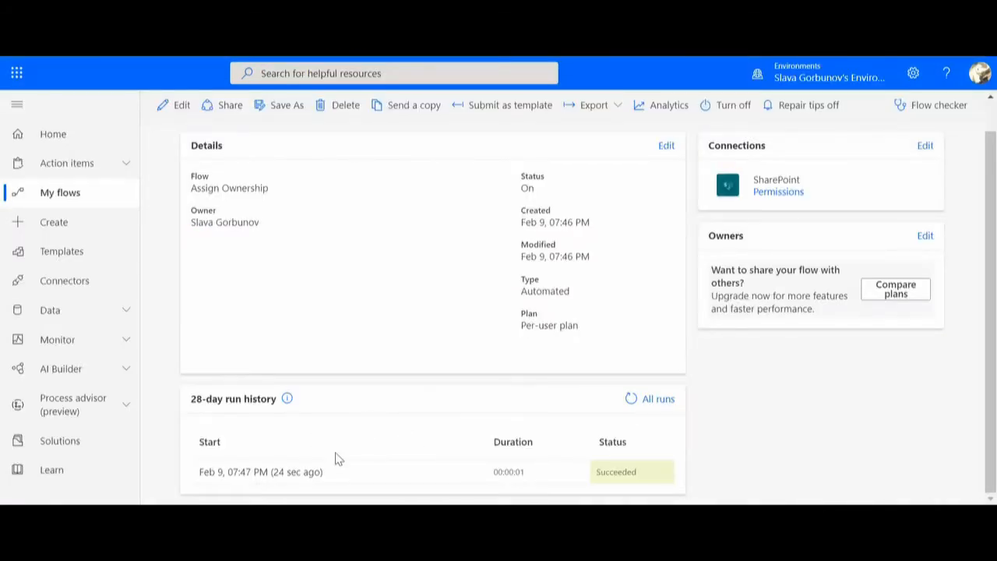
Step: Switch to Power Automate, examine the grant-access inputs in the latest Assign Ownership run, and return to the flow's details page
{"action": "left_click", "coordinate": [287, 475]}
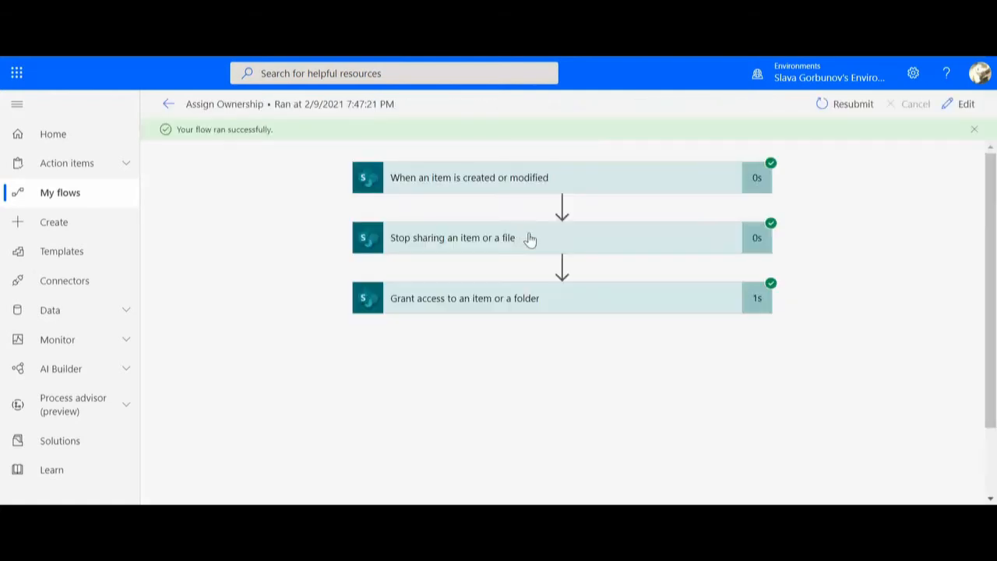
{"action": "left_click", "coordinate": [581, 306]}
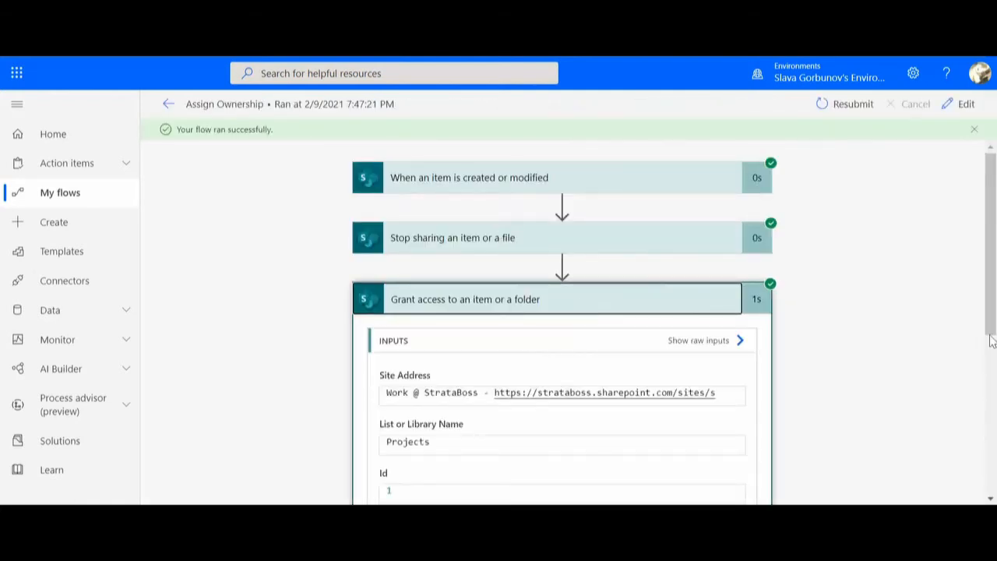
{"action": "left_click_drag", "start_coordinate": [994, 312], "coordinate": [993, 442]}
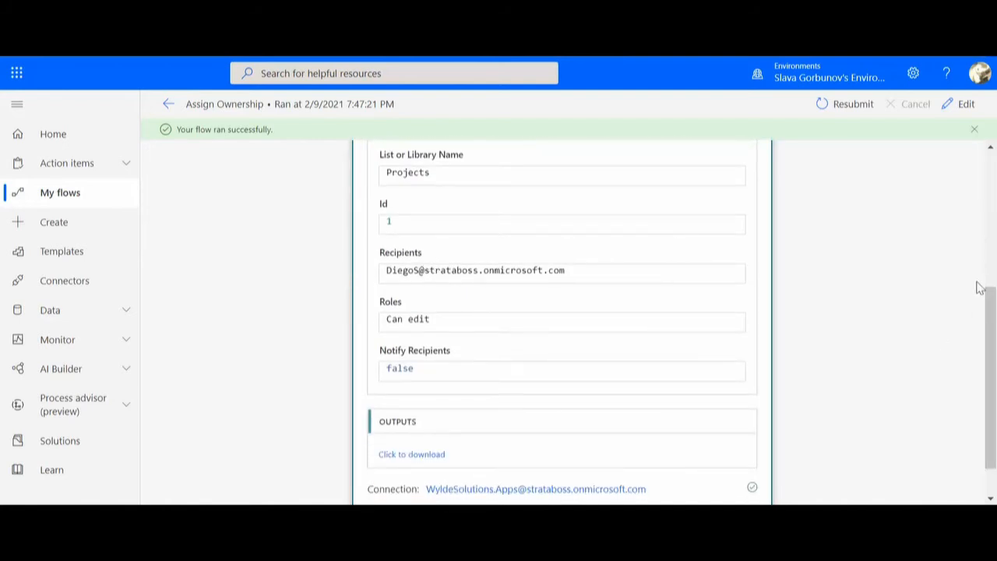
{"action": "scroll", "coordinate": [989, 210], "scroll_direction": "up", "scroll_amount": 4}
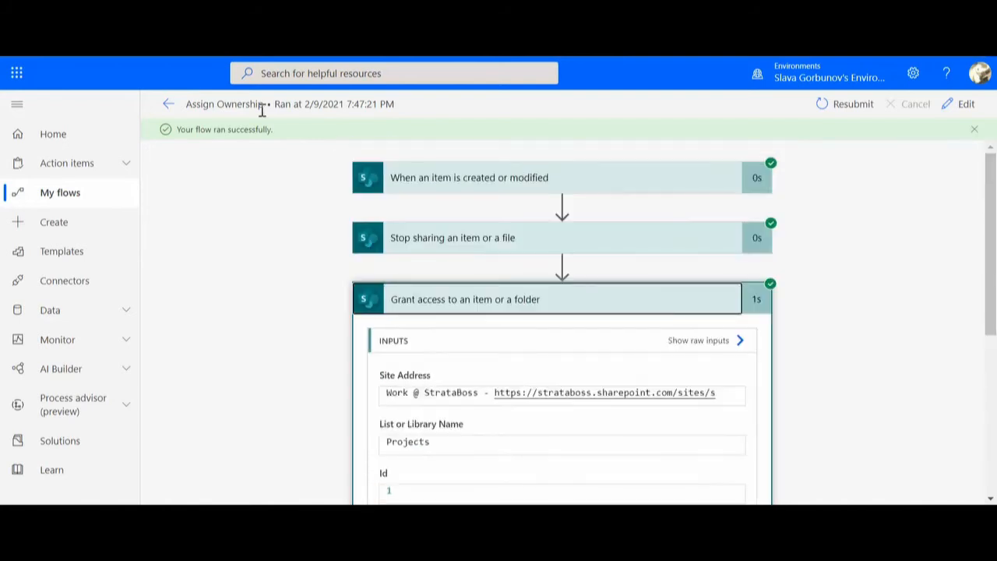
{"action": "left_click", "coordinate": [168, 104]}
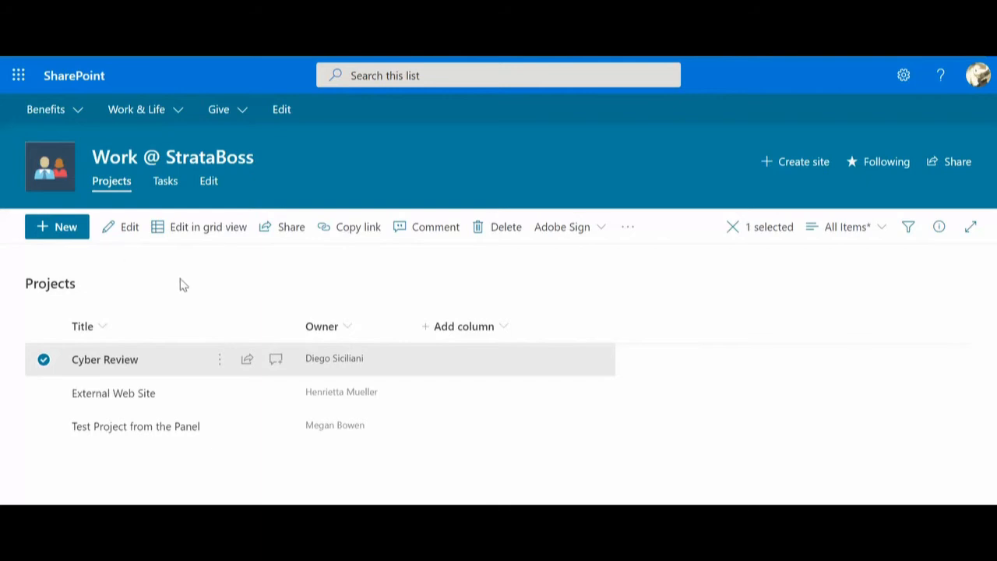
Step: Switch to the SharePoint Projects list, review who has direct access to the Cyber Review item, and deselect the item
{"action": "left_click", "coordinate": [220, 360]}
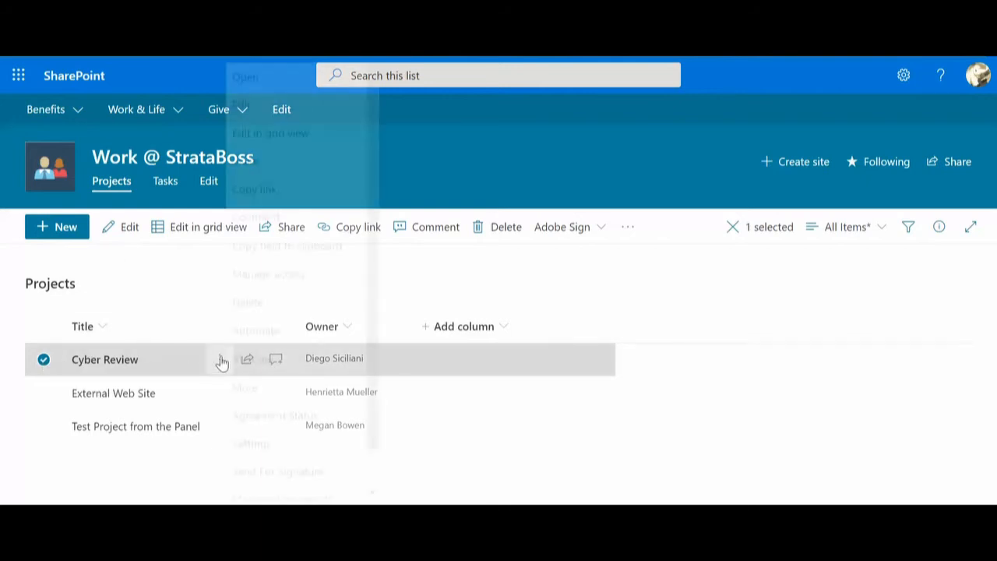
{"action": "left_click", "coordinate": [280, 276]}
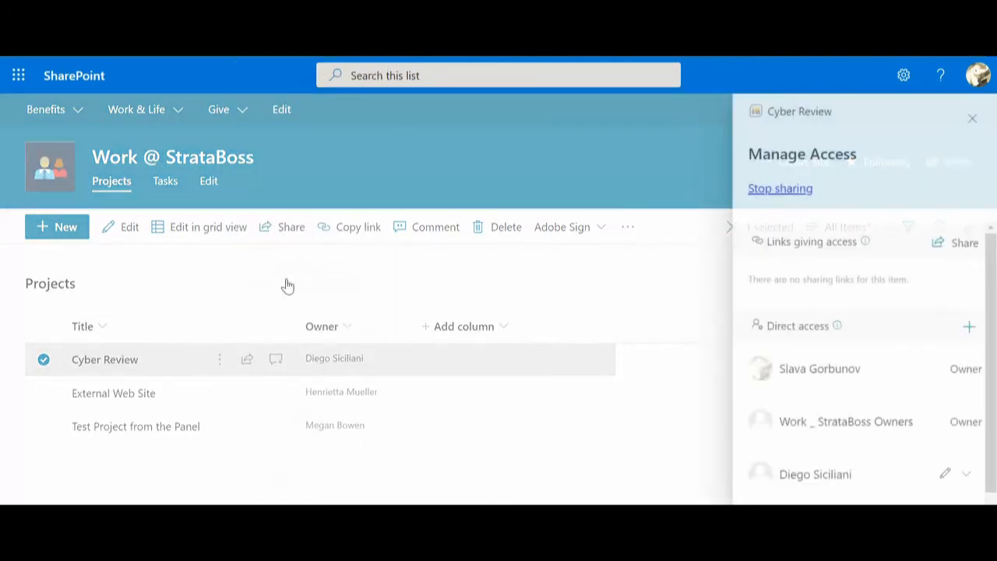
{"action": "scroll", "coordinate": [987, 288], "scroll_direction": "down", "scroll_amount": 1}
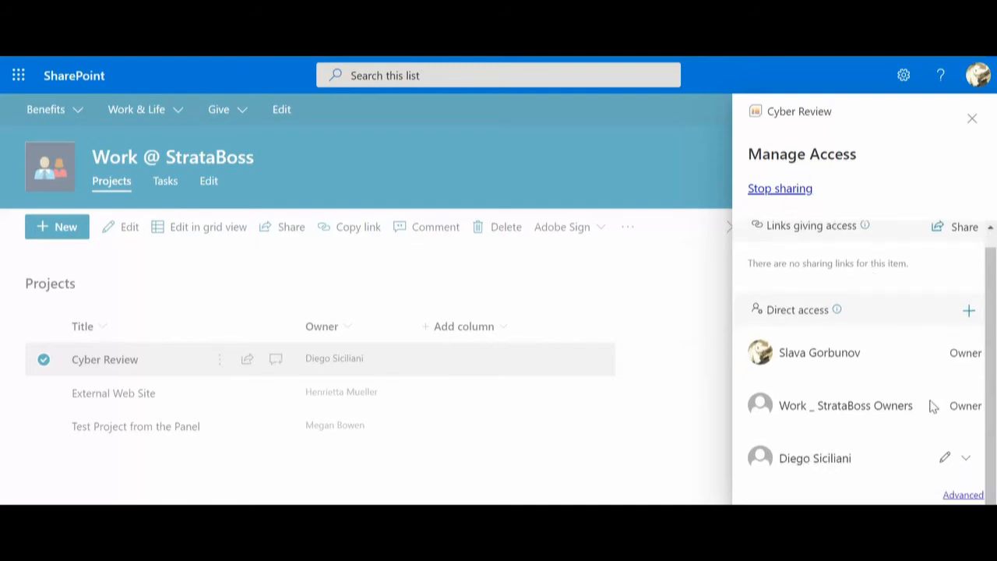
{"action": "left_click", "coordinate": [970, 119]}
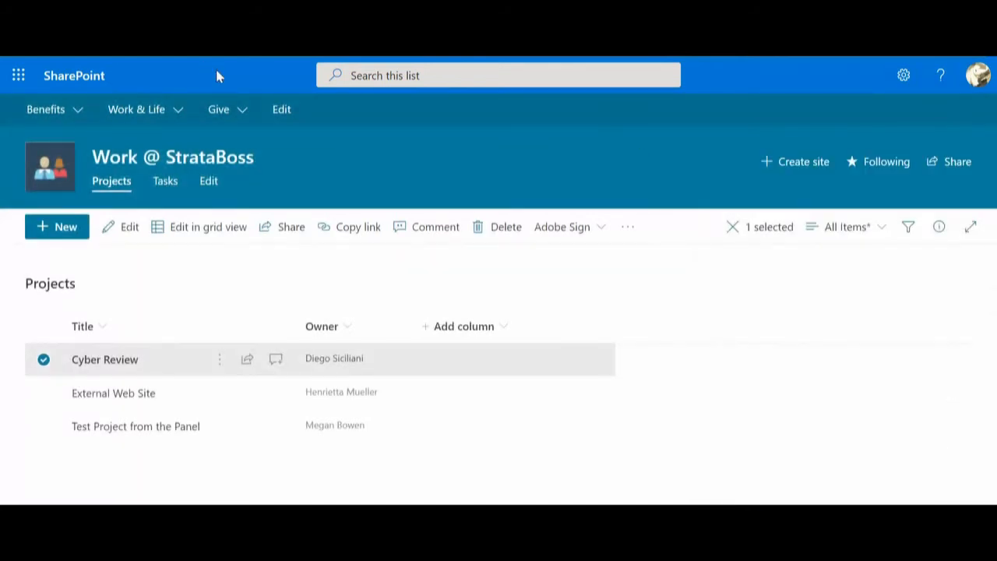
{"action": "left_click", "coordinate": [43, 361]}
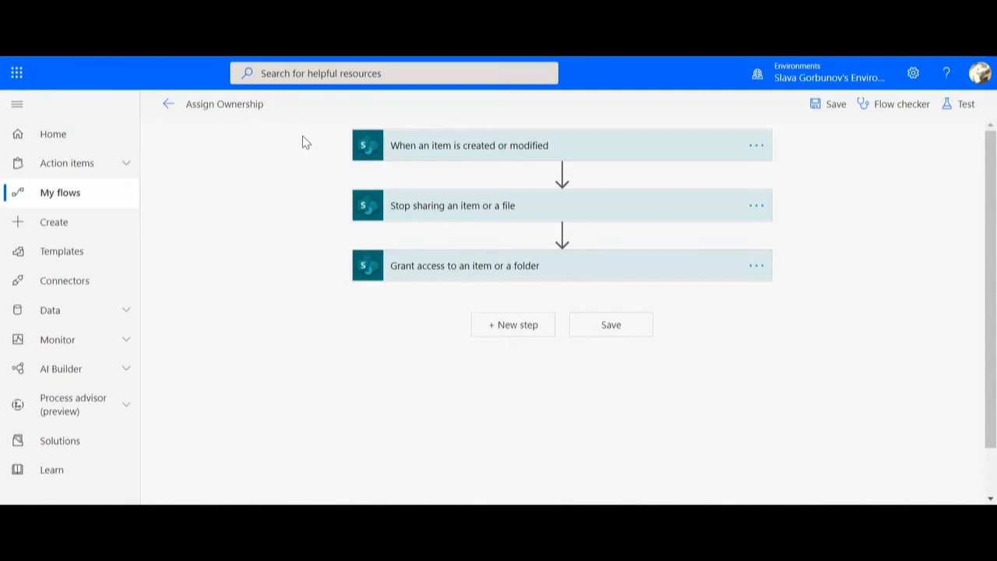
Step: Add a SharePoint Get items action after the grant-access action in the Assign Ownership flow
{"action": "left_click", "coordinate": [501, 332]}
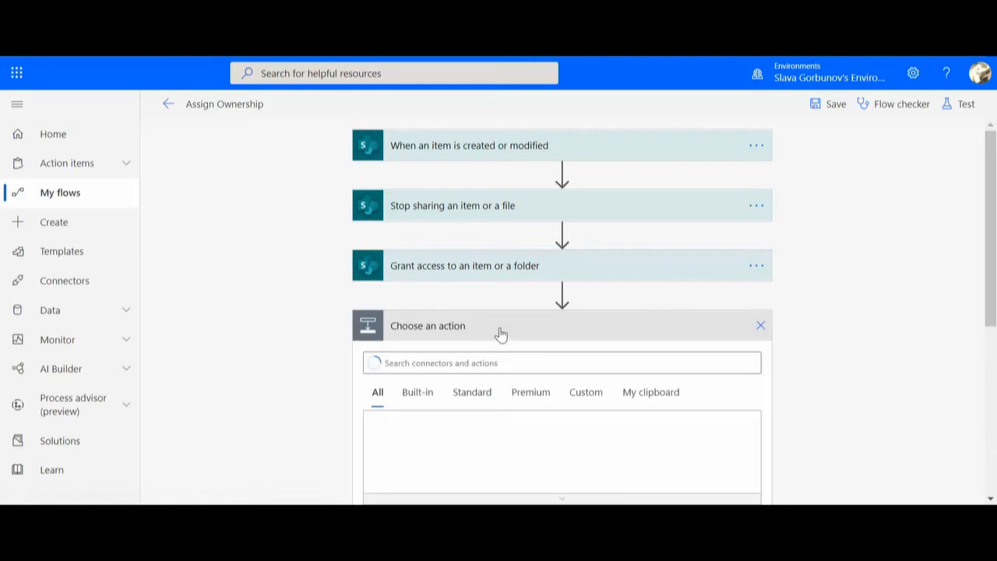
{"action": "type", "text": "get"}
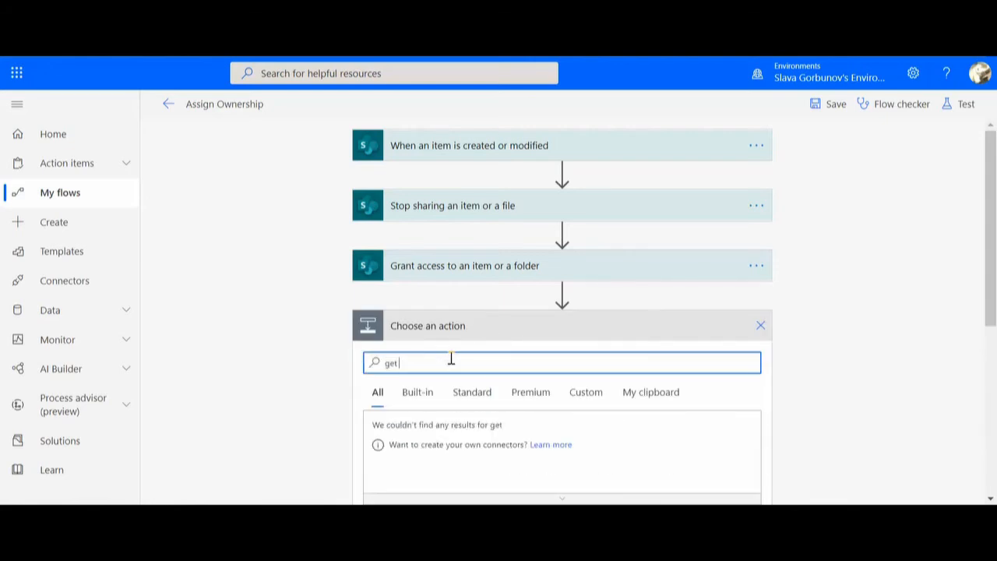
{"action": "type", "text": " items"}
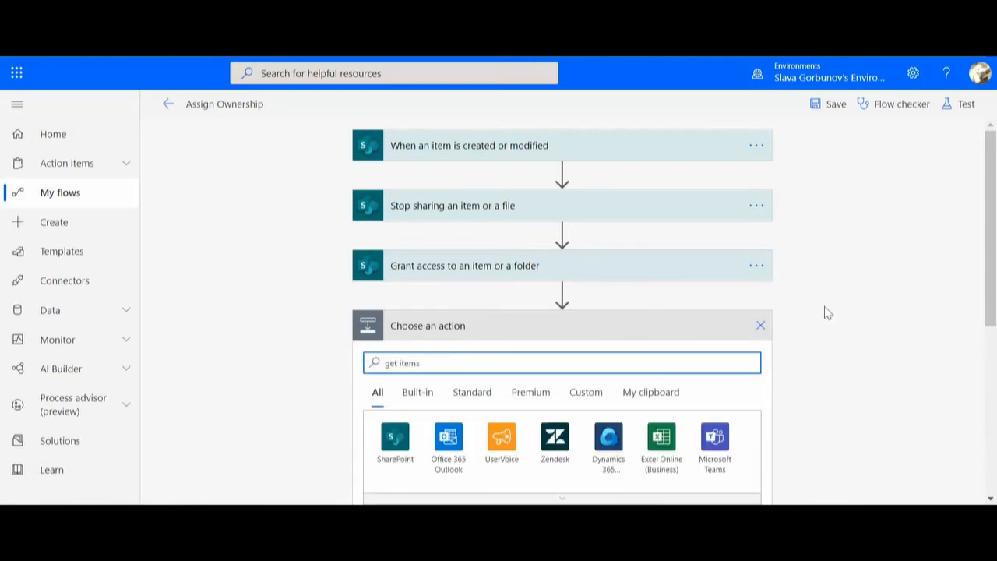
{"action": "scroll", "coordinate": [987, 300], "scroll_direction": "down", "scroll_amount": 2}
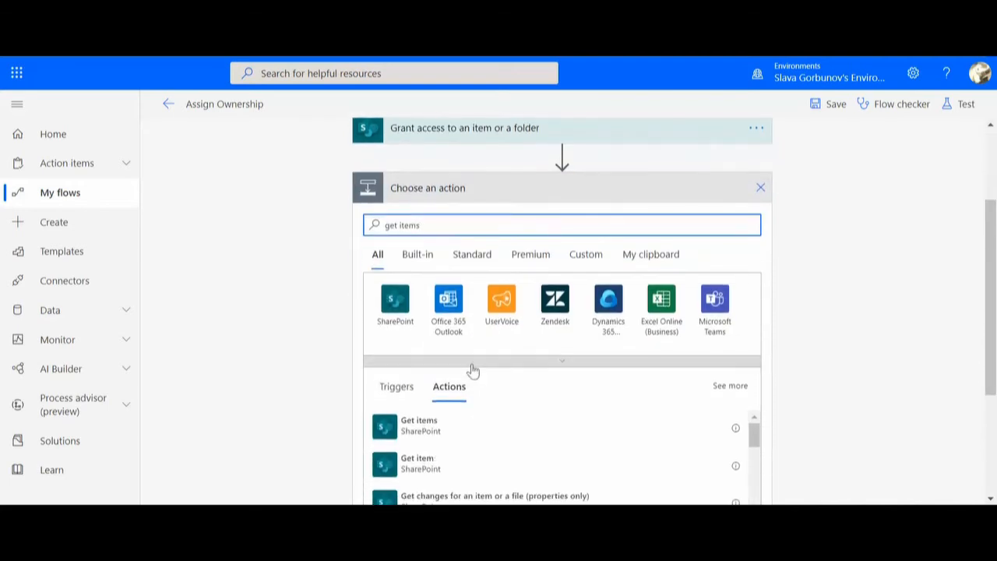
{"action": "left_click", "coordinate": [426, 426]}
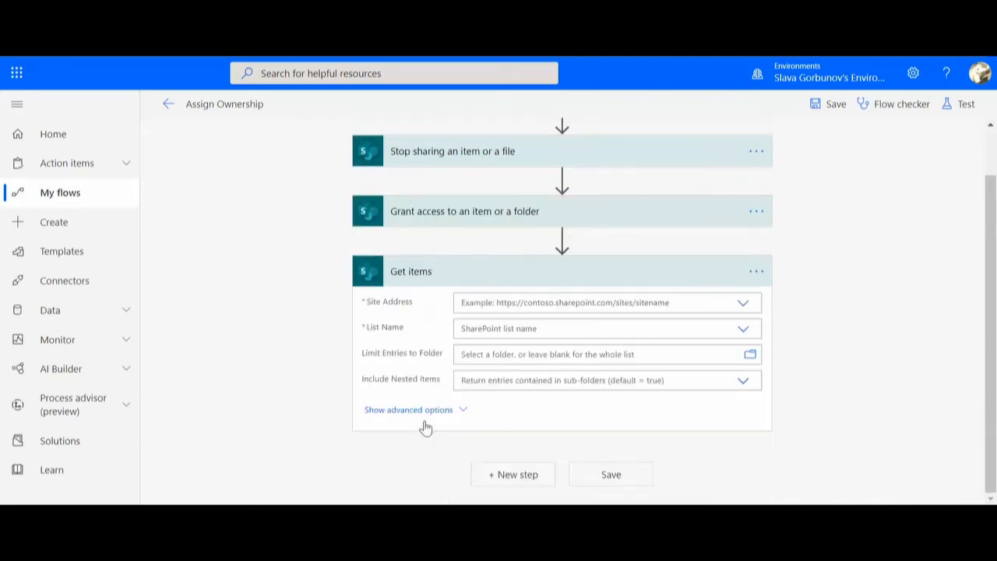
Step: Set the Get items action's site to Work @ StrataBoss and its list to Tasks
{"action": "left_click", "coordinate": [734, 306]}
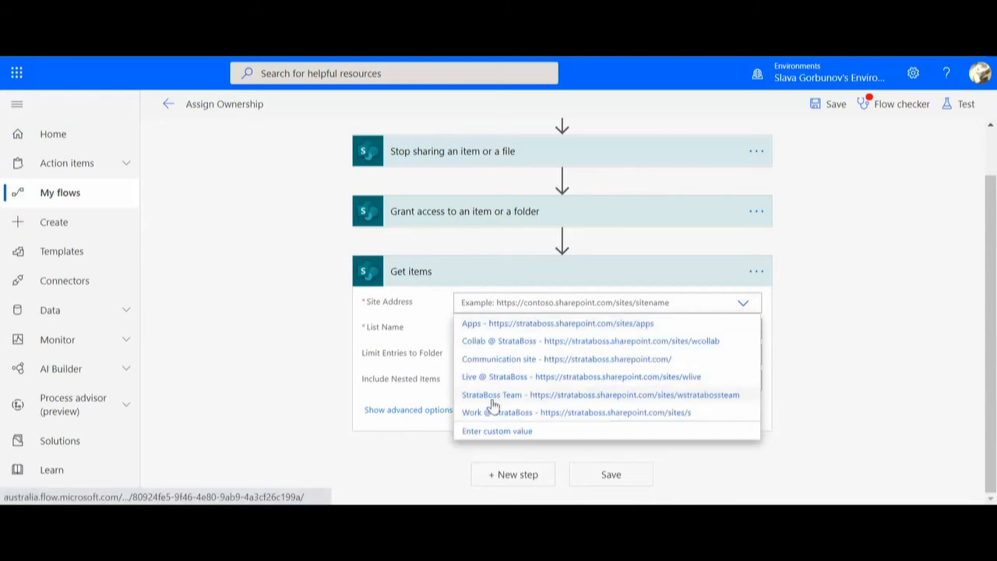
{"action": "left_click", "coordinate": [484, 412]}
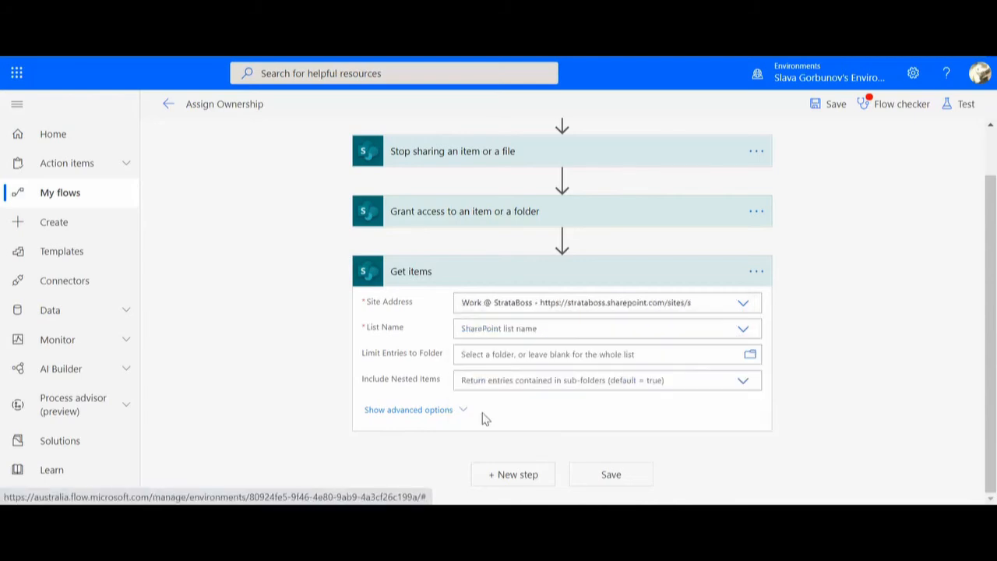
{"action": "left_click", "coordinate": [741, 330]}
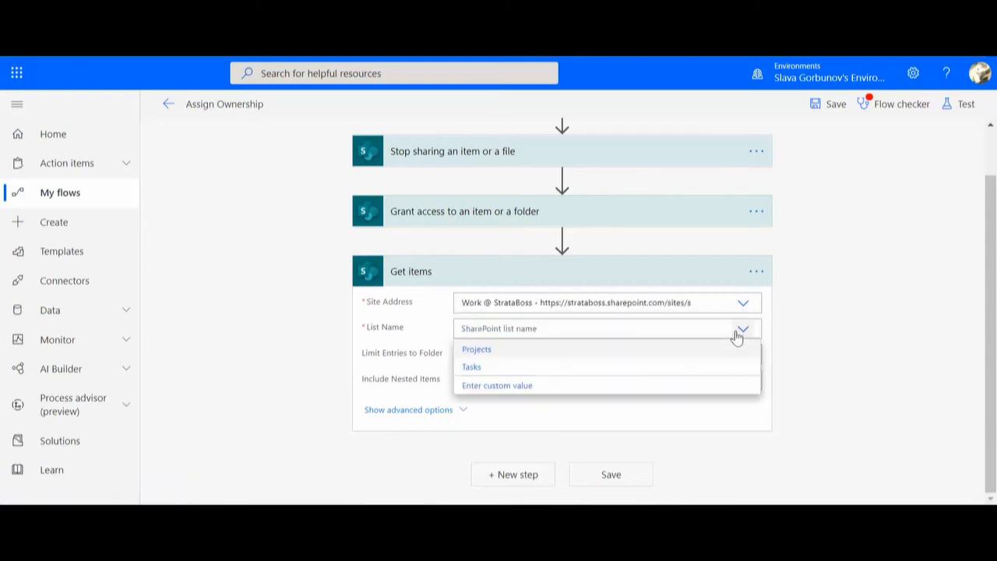
{"action": "left_click", "coordinate": [472, 368]}
Step: Set the Get items filter query to Project eq followed by the trigger item's dynamic ID
{"action": "left_click", "coordinate": [429, 416]}
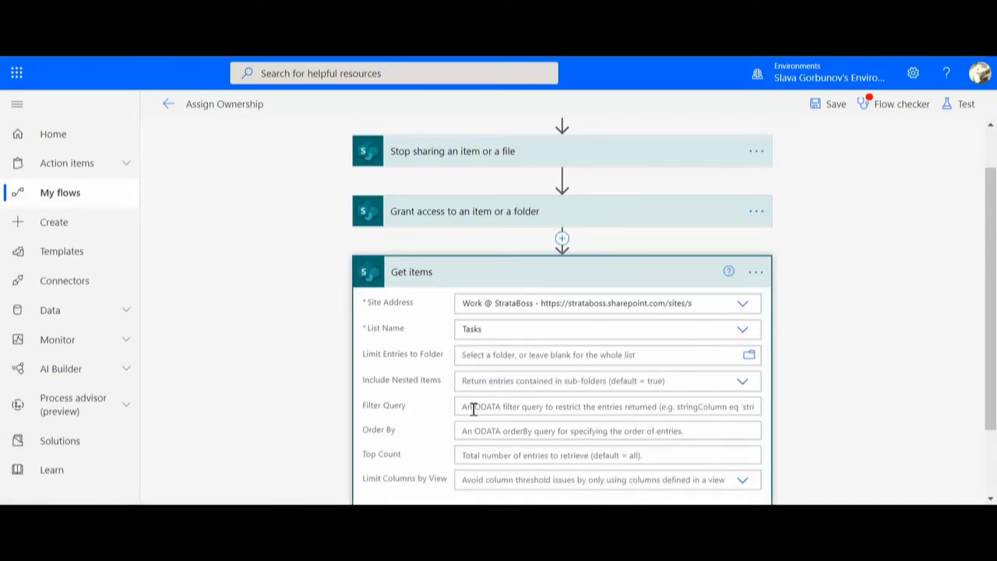
{"action": "left_click", "coordinate": [472, 410]}
{"action": "type", "text": "Project eq"}
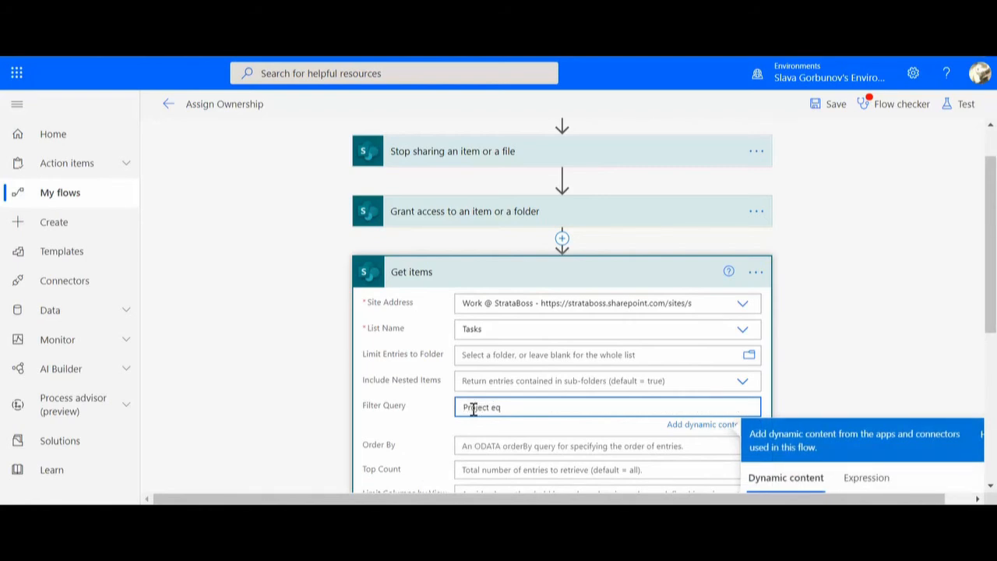
{"action": "left_click_drag", "start_coordinate": [990, 274], "coordinate": [991, 371]}
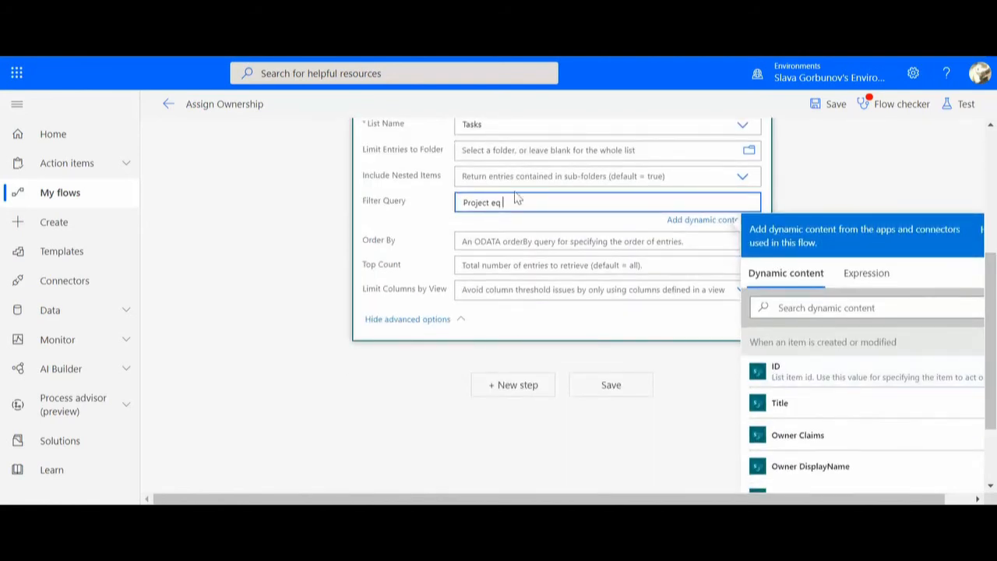
{"action": "left_click", "coordinate": [791, 374]}
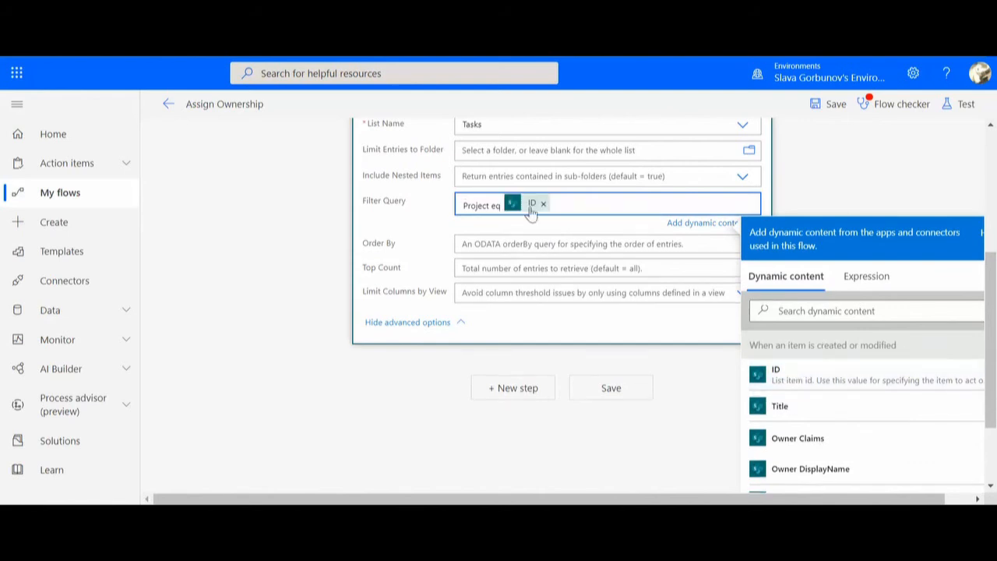
Step: Rename the Get items action as Get Tasks and collapse its card
{"action": "left_click", "coordinate": [991, 159]}
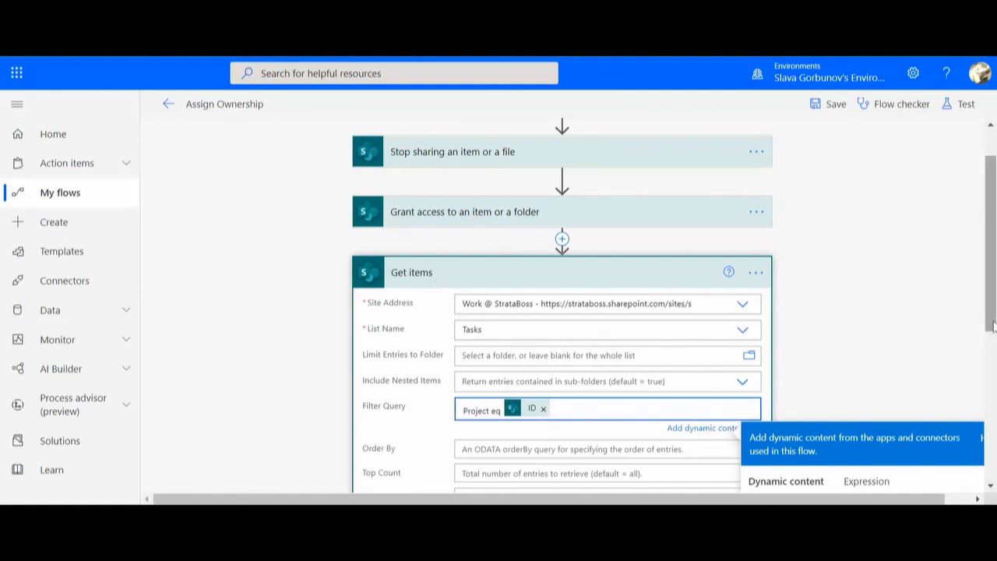
{"action": "scroll", "coordinate": [592, 234], "scroll_direction": "down", "scroll_amount": 1}
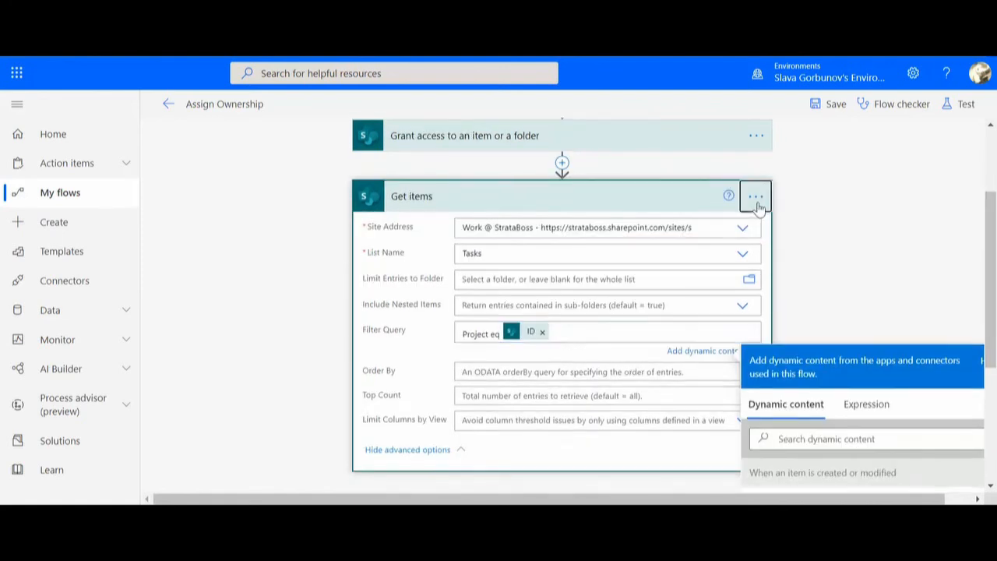
{"action": "left_click", "coordinate": [756, 196]}
{"action": "left_click", "coordinate": [585, 219]}
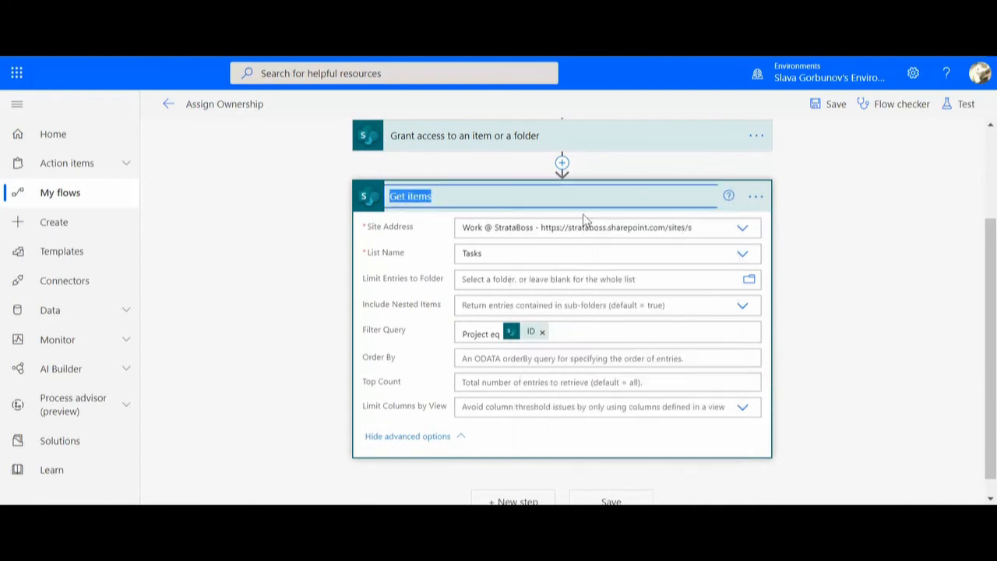
{"action": "double_click", "coordinate": [421, 198]}
{"action": "type", "text": "Tas"}
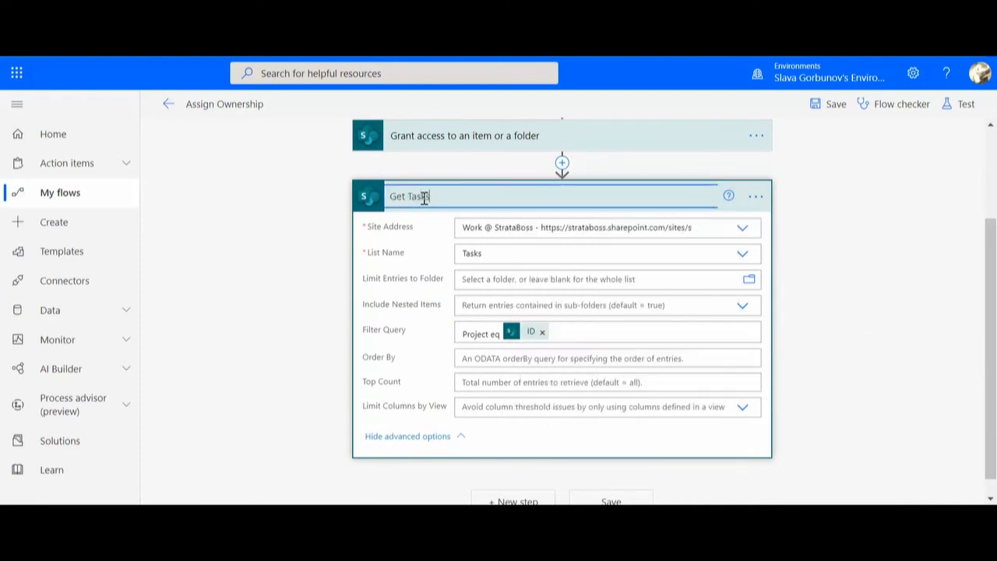
{"action": "type", "text": "ks"}
{"action": "key", "text": "Return"}
{"action": "left_click", "coordinate": [507, 207]}
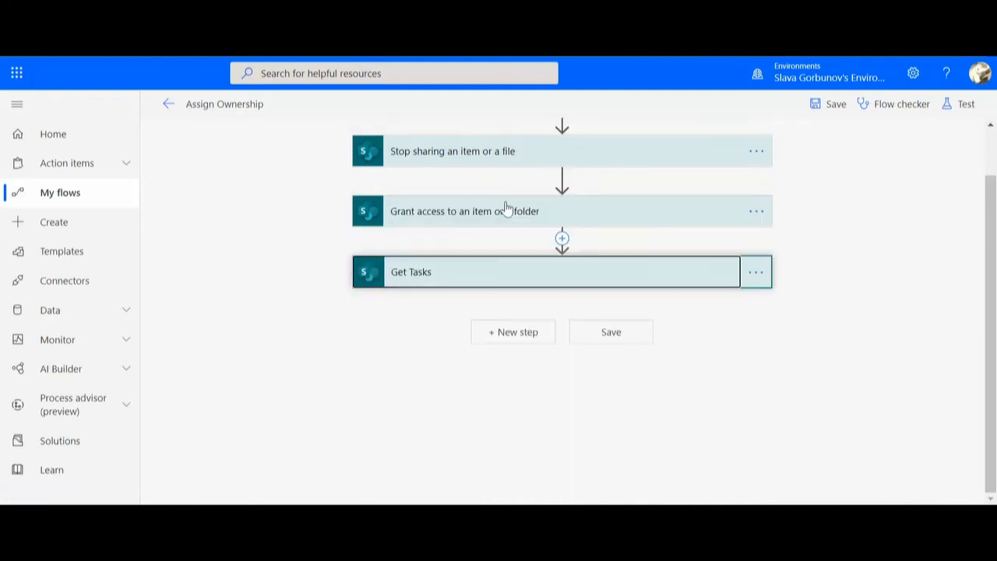
Step: Add an Apply to each loop after Get Tasks and use the Get Tasks value list as its input
{"action": "left_click", "coordinate": [506, 336]}
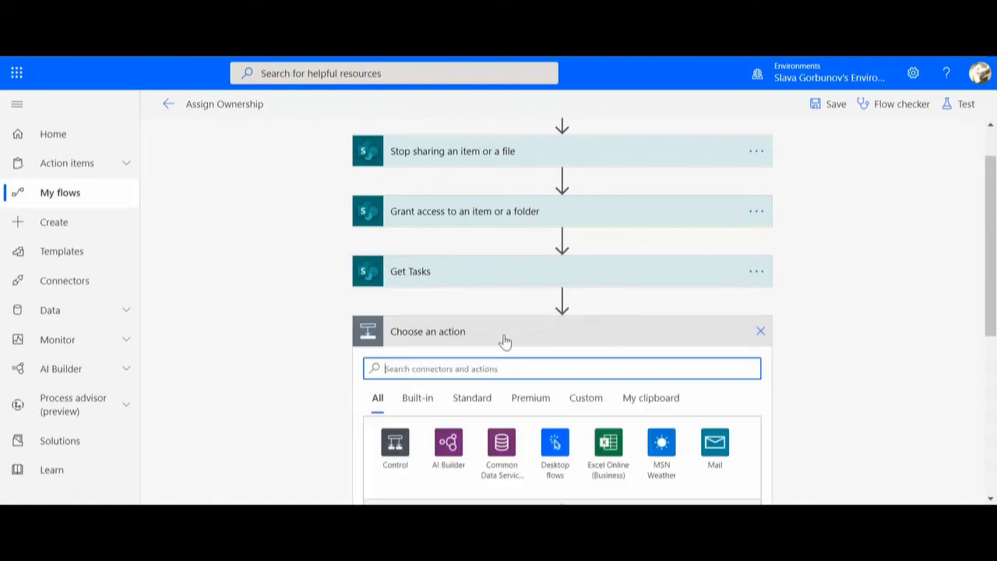
{"action": "left_click_drag", "start_coordinate": [991, 301], "coordinate": [993, 376]}
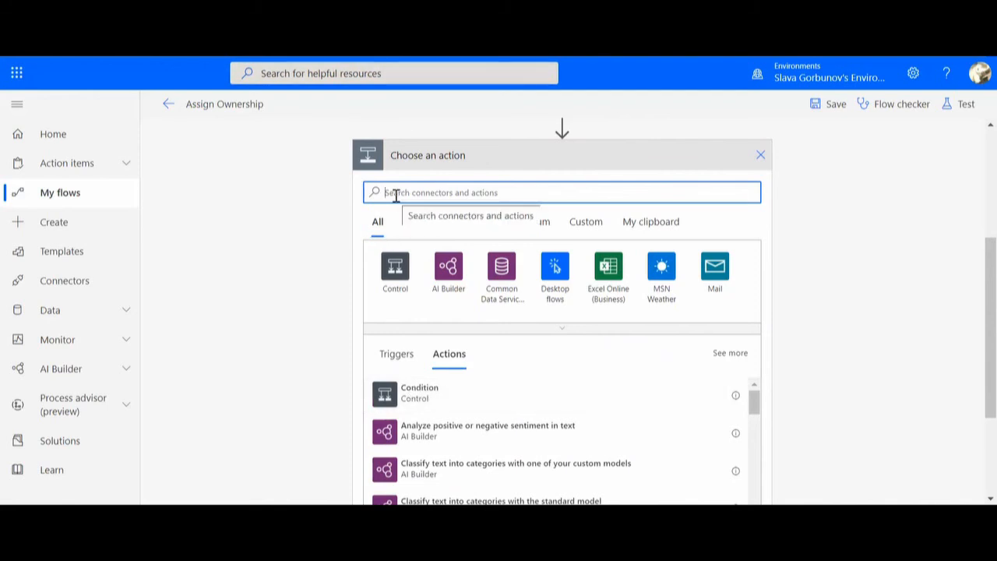
{"action": "type", "text": "apply"}
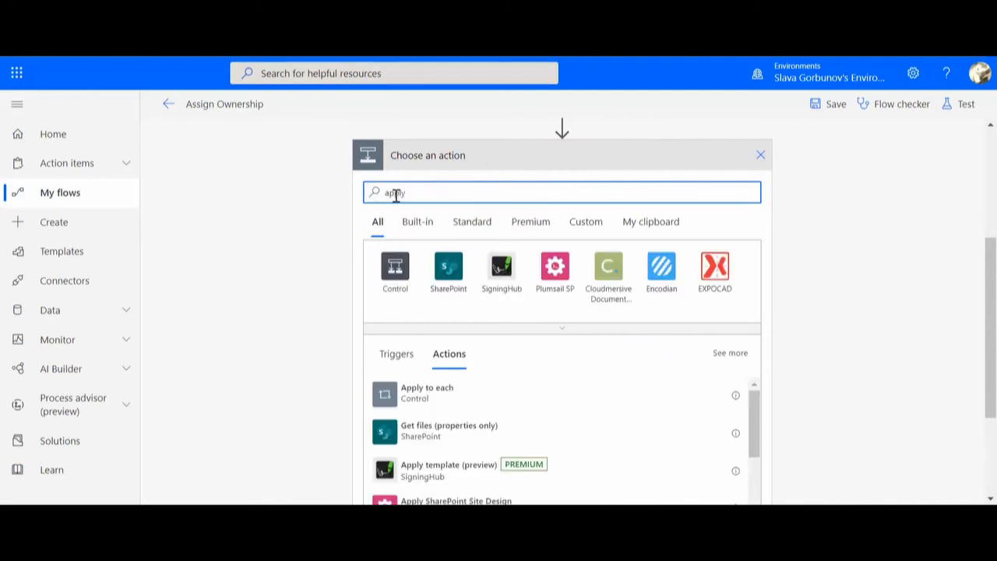
{"action": "left_click", "coordinate": [425, 394]}
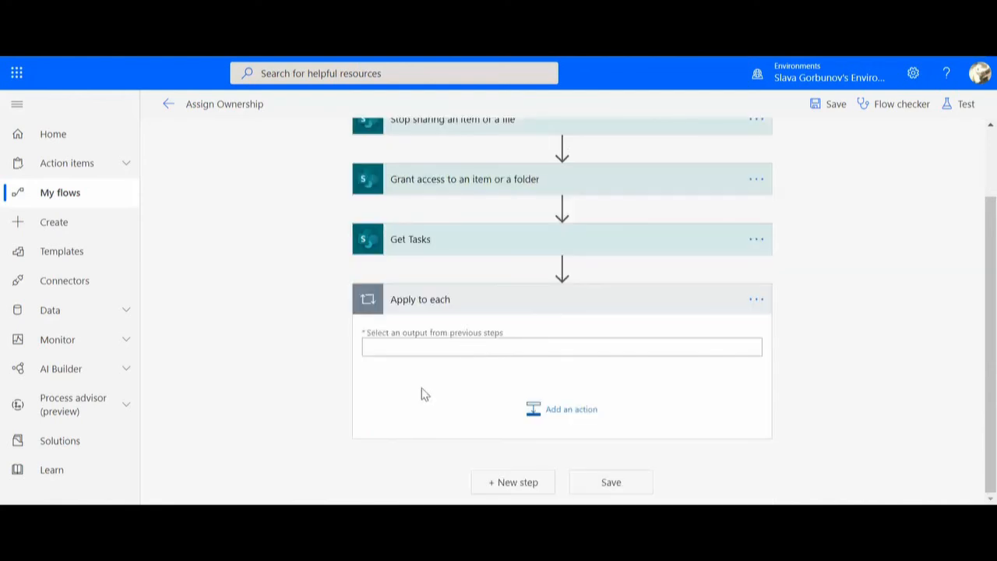
{"action": "left_click", "coordinate": [462, 348]}
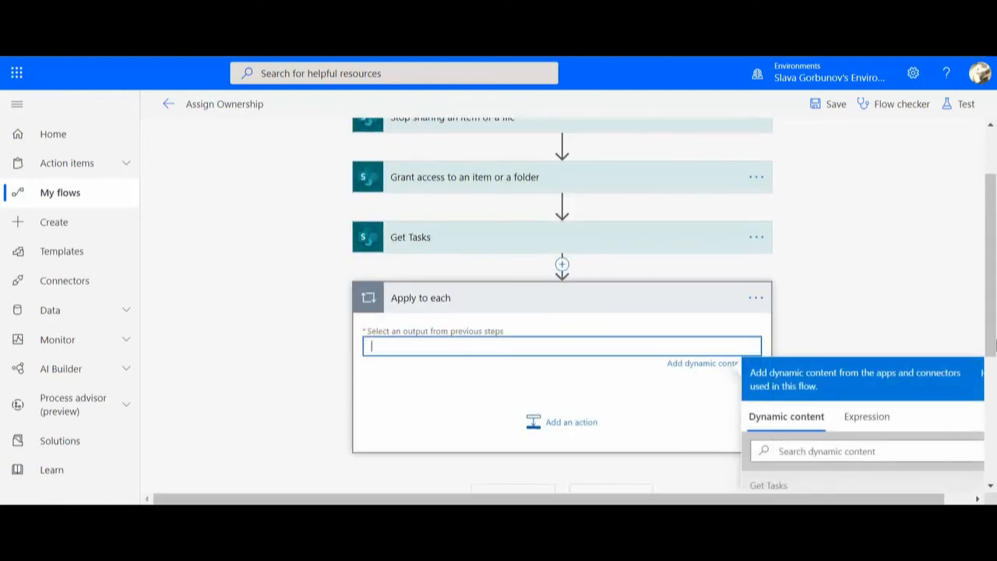
{"action": "left_click_drag", "start_coordinate": [994, 321], "coordinate": [994, 425]}
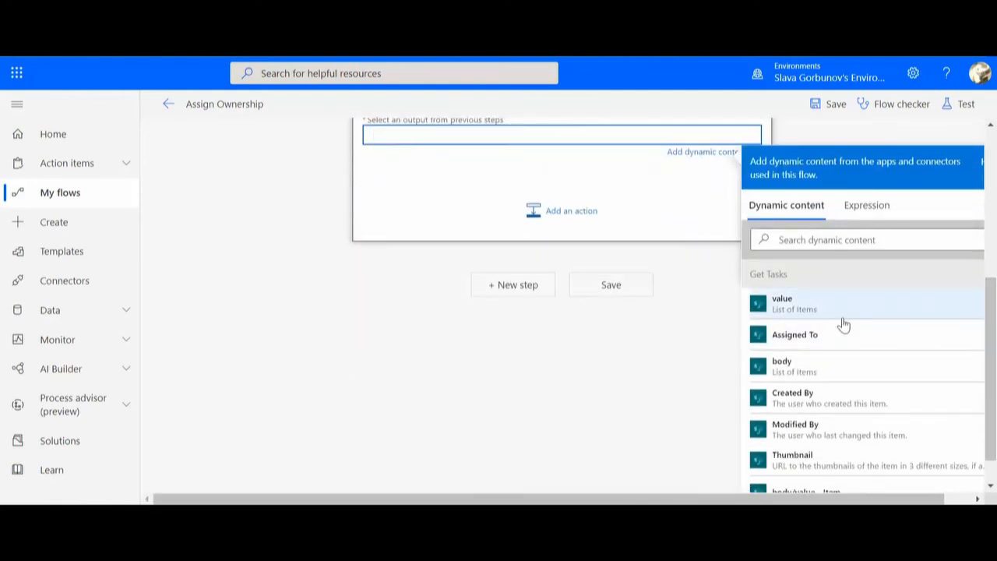
{"action": "left_click", "coordinate": [825, 312]}
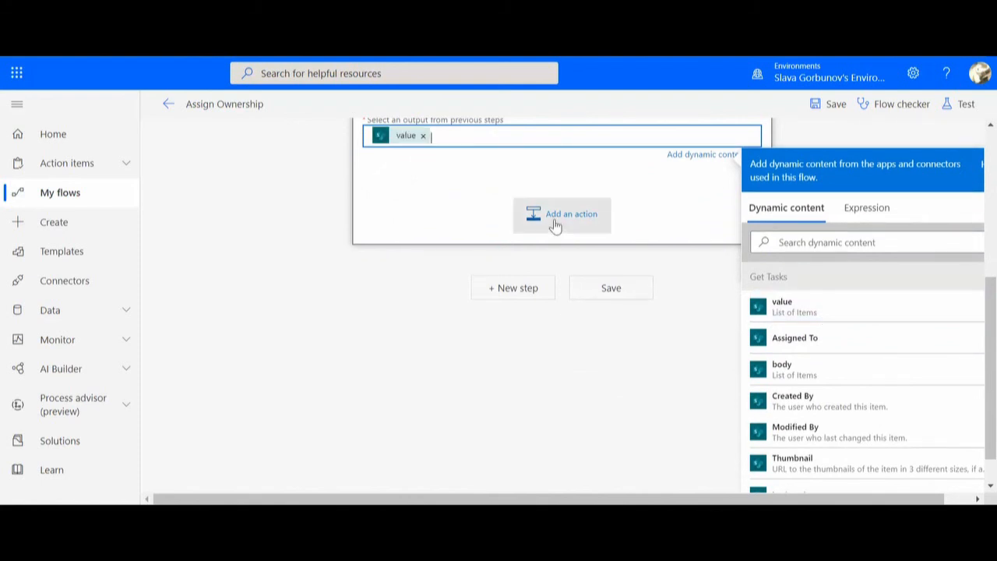
Step: Add the SharePoint action Stop sharing an item or a file inside the Apply to each loop, and open its Id for entry
{"action": "left_click", "coordinate": [555, 224]}
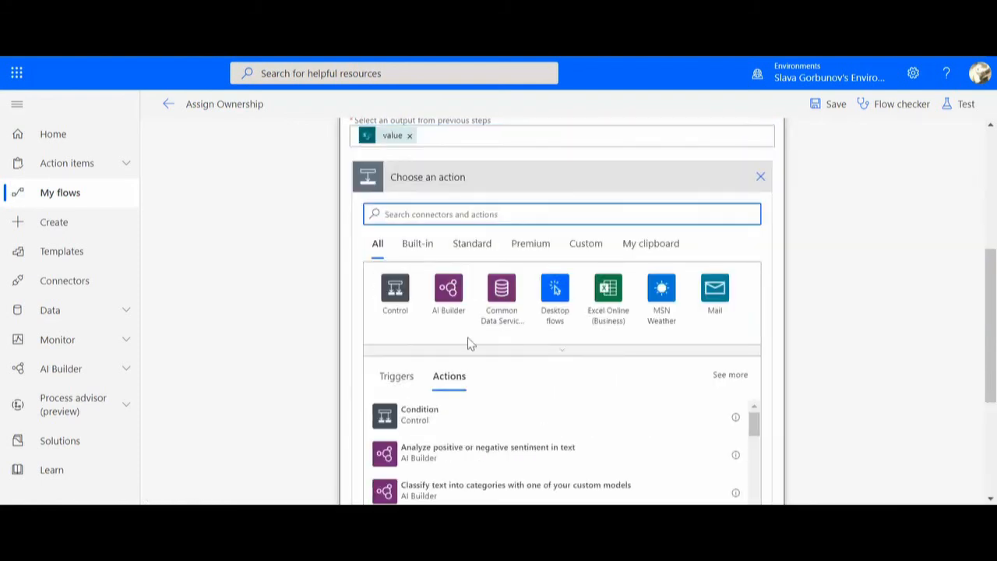
{"action": "type", "text": "s"}
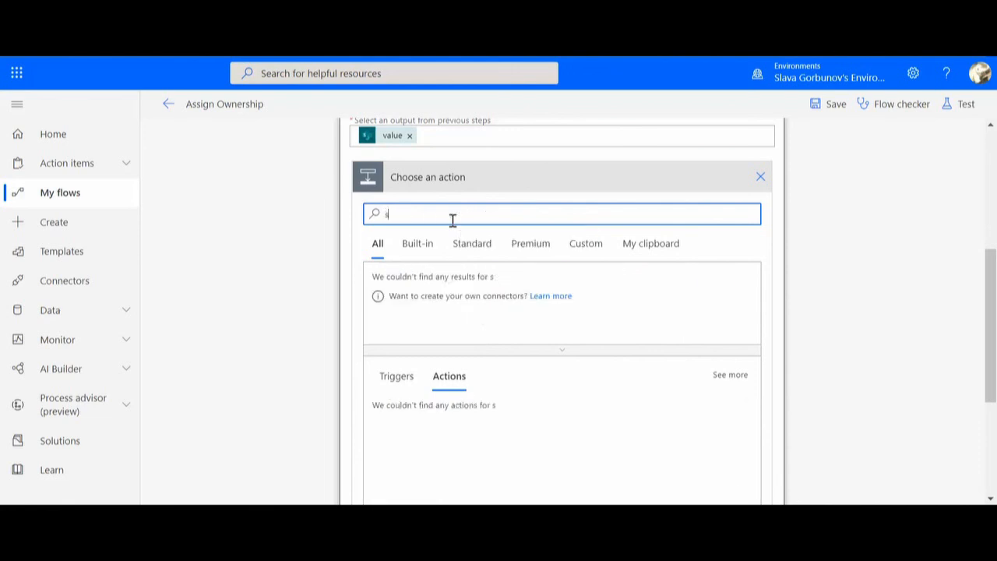
{"action": "type", "text": "top"}
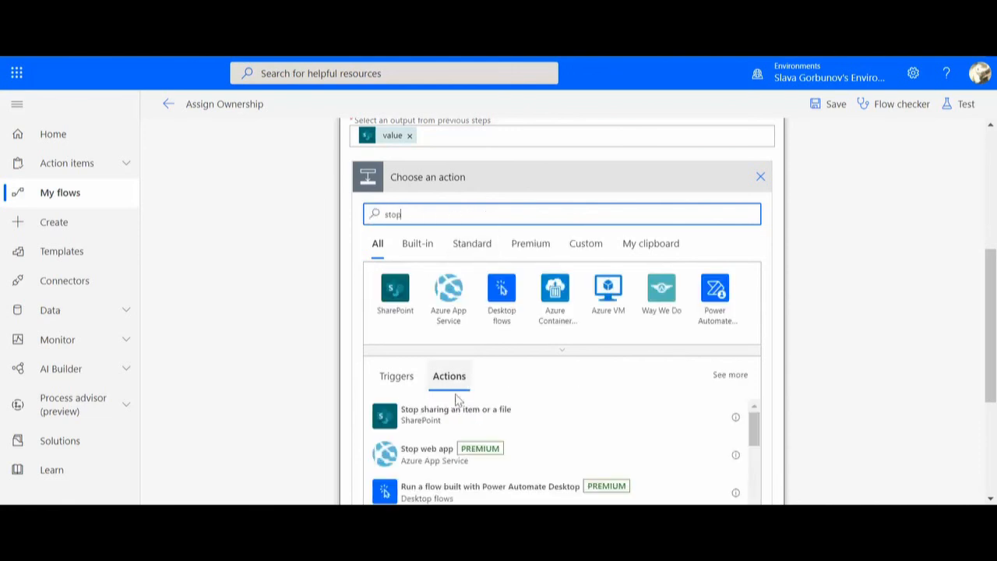
{"action": "left_click", "coordinate": [400, 289]}
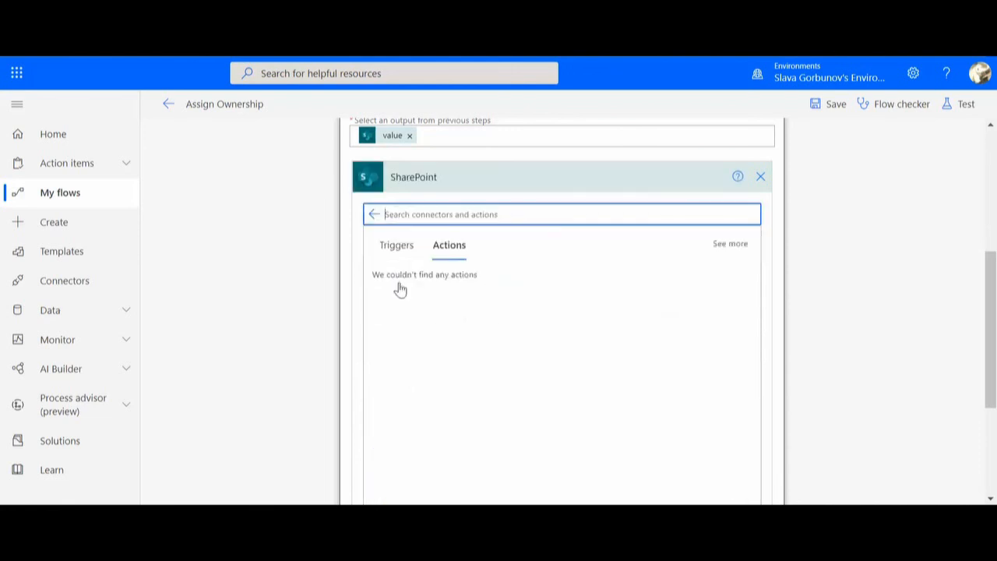
{"action": "left_click_drag", "start_coordinate": [991, 292], "coordinate": [991, 352]}
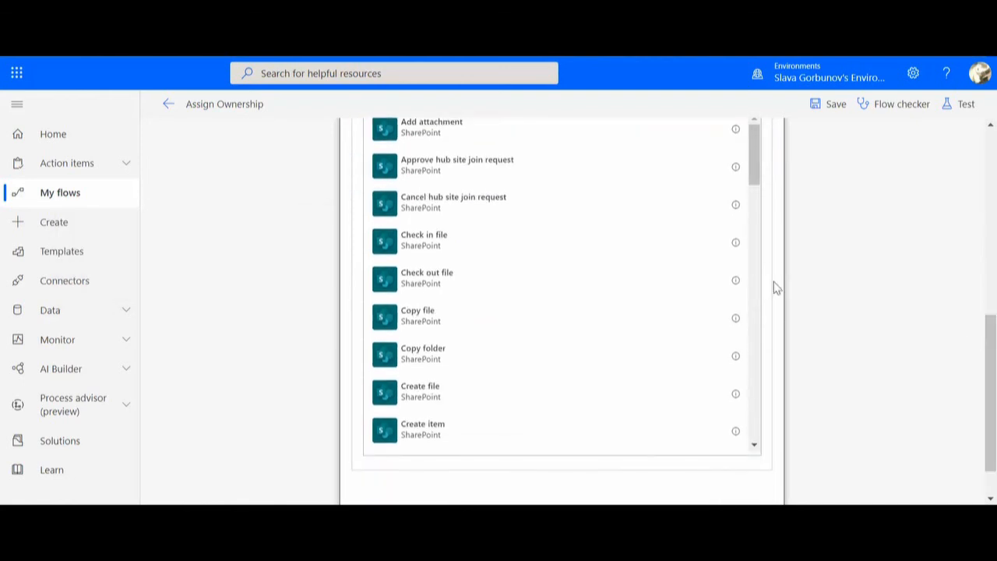
{"action": "scroll", "coordinate": [755, 289], "scroll_direction": "down", "scroll_amount": 4}
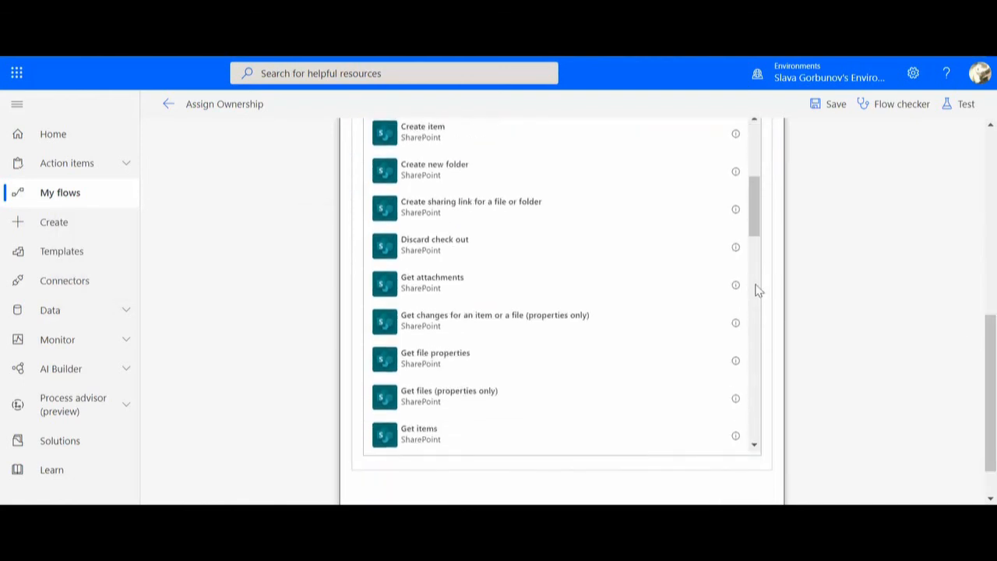
{"action": "scroll", "coordinate": [752, 311], "scroll_direction": "down", "scroll_amount": 4}
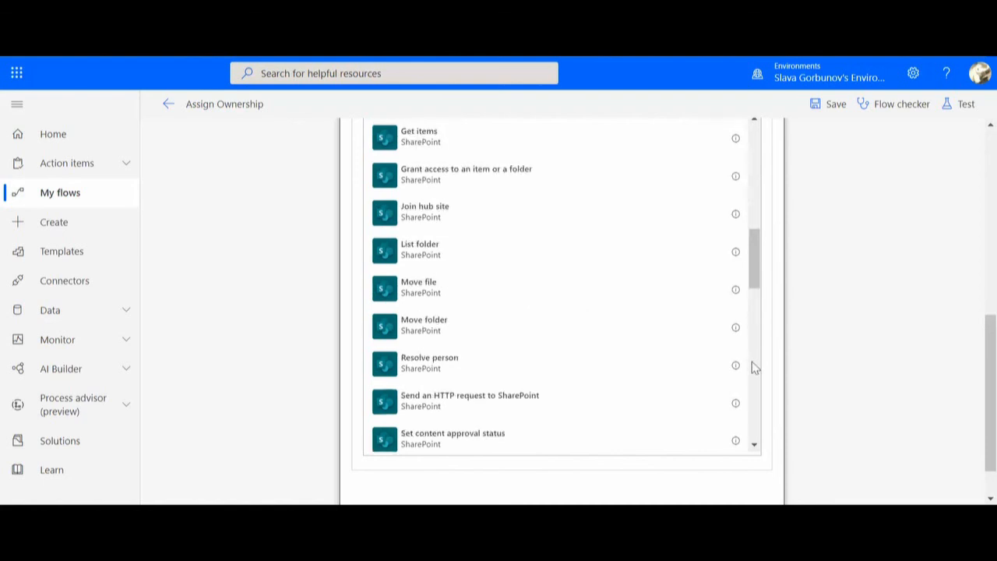
{"action": "scroll", "coordinate": [754, 367], "scroll_direction": "down", "scroll_amount": 4}
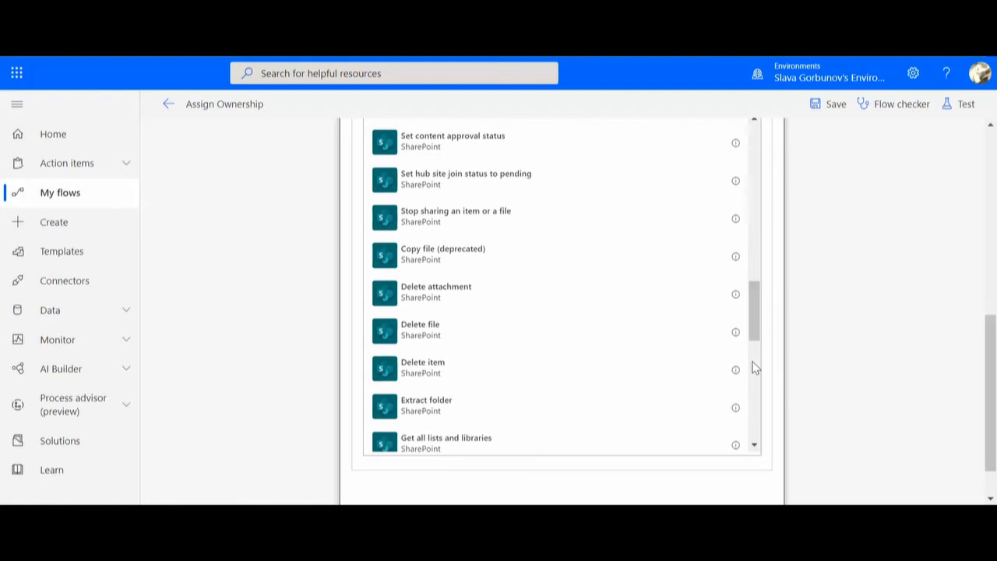
{"action": "scroll", "coordinate": [752, 389], "scroll_direction": "down", "scroll_amount": 8}
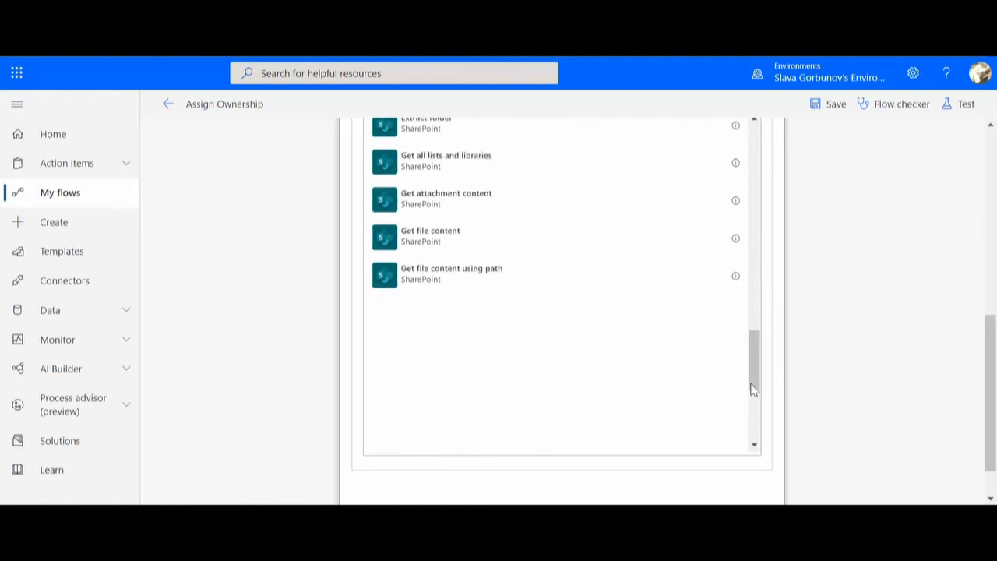
{"action": "left_click_drag", "start_coordinate": [748, 398], "coordinate": [754, 274]}
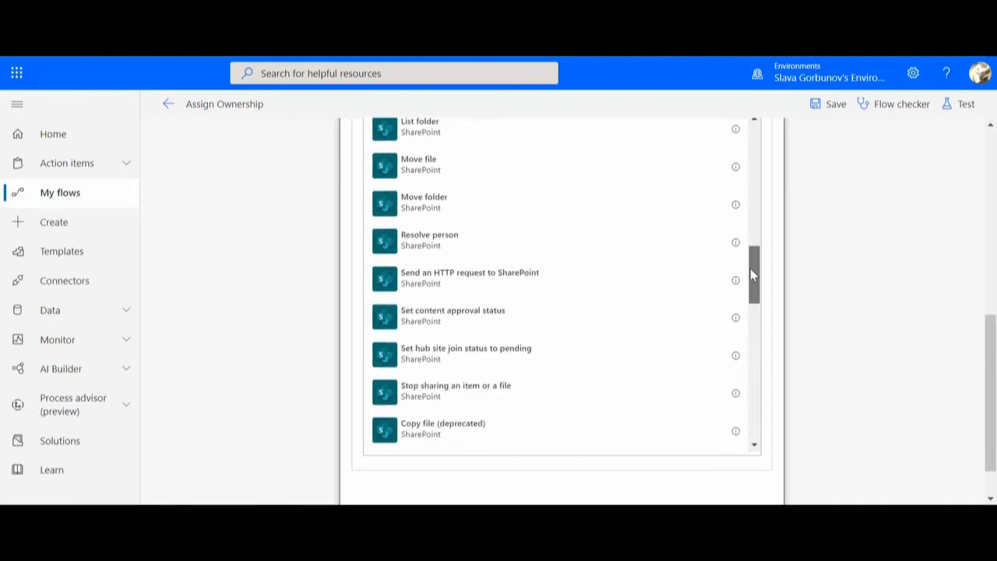
{"action": "left_click", "coordinate": [419, 394]}
{"action": "left_click", "coordinate": [514, 443]}
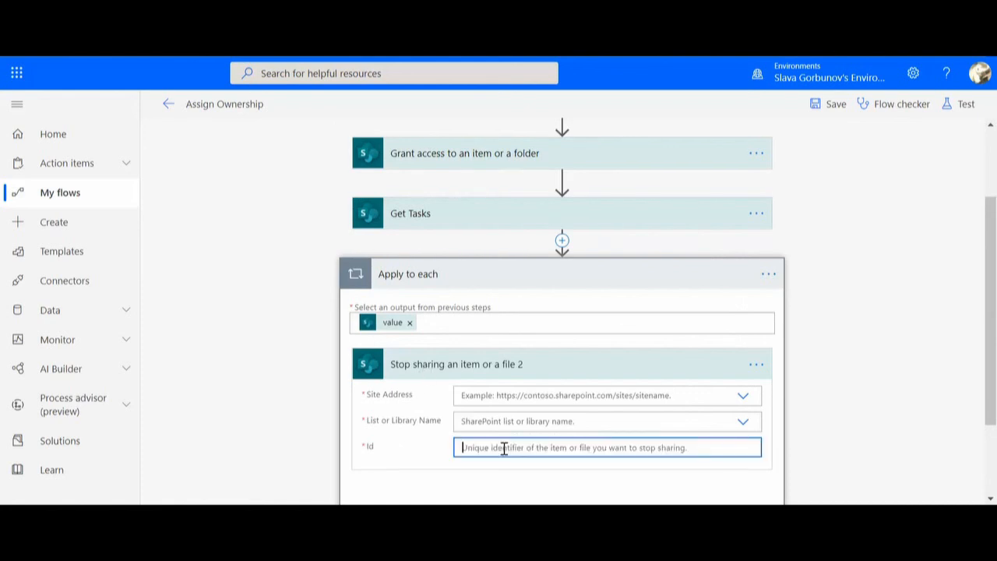
Step: Set the Id of Stop sharing an item or a file 2 to the Get Tasks ID dynamic content
{"action": "scroll", "coordinate": [990, 363], "scroll_direction": "down", "scroll_amount": 2}
{"action": "scroll", "coordinate": [991, 363], "scroll_direction": "down", "scroll_amount": 2}
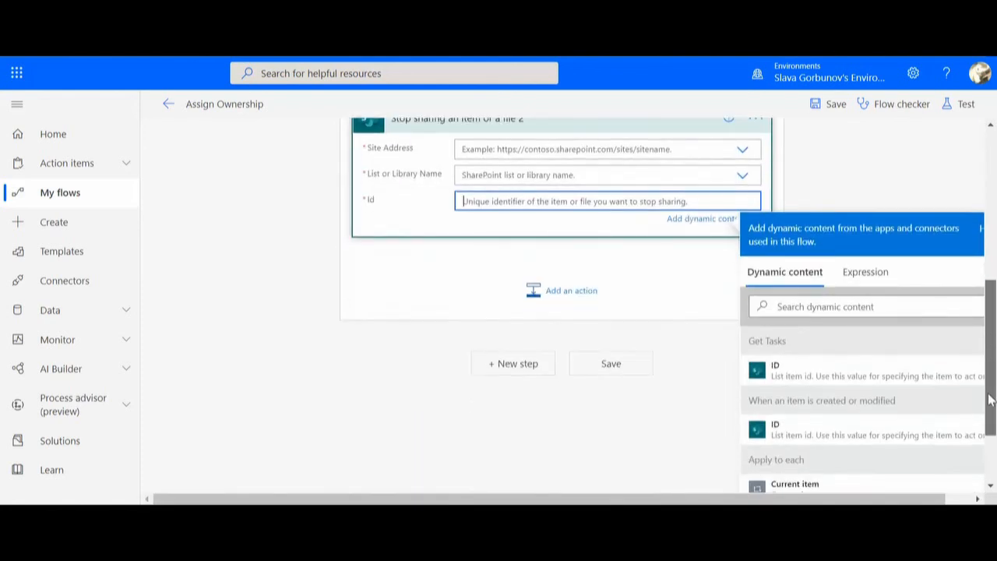
{"action": "left_click", "coordinate": [793, 366]}
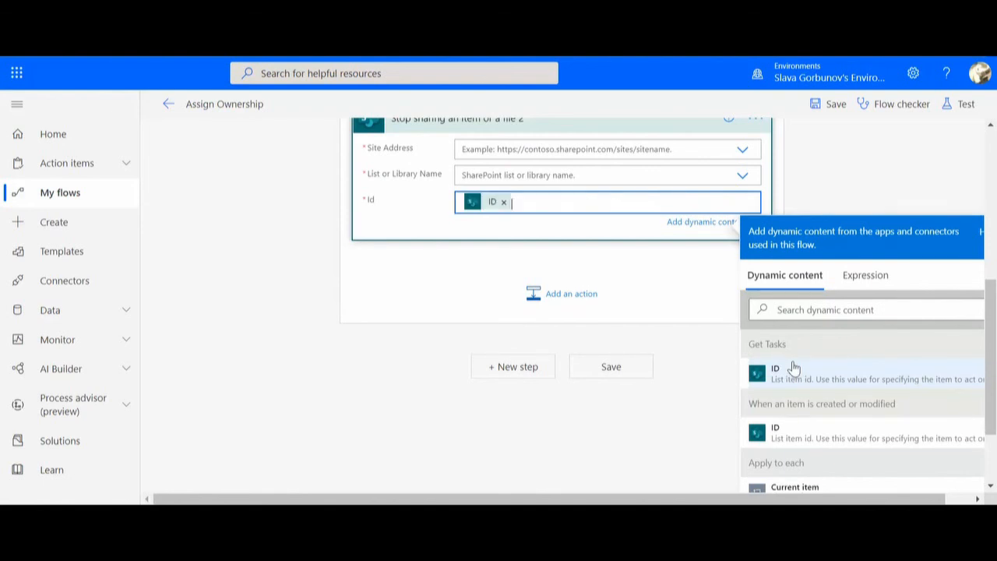
Step: Collapse the Stop sharing an item or a file 2 card and the Apply to each loop containing it
{"action": "left_click", "coordinate": [990, 184]}
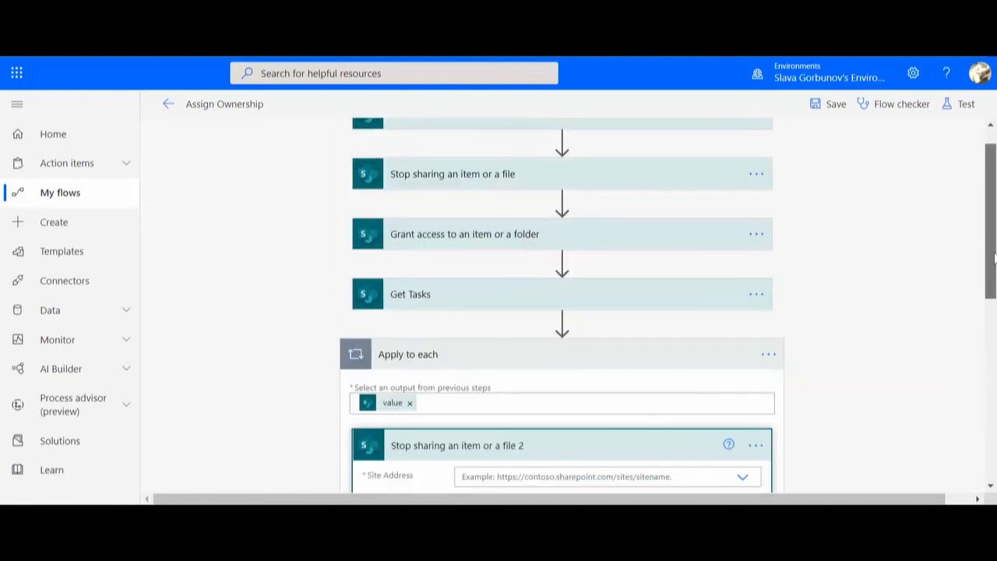
{"action": "left_click_drag", "start_coordinate": [993, 257], "coordinate": [991, 289]}
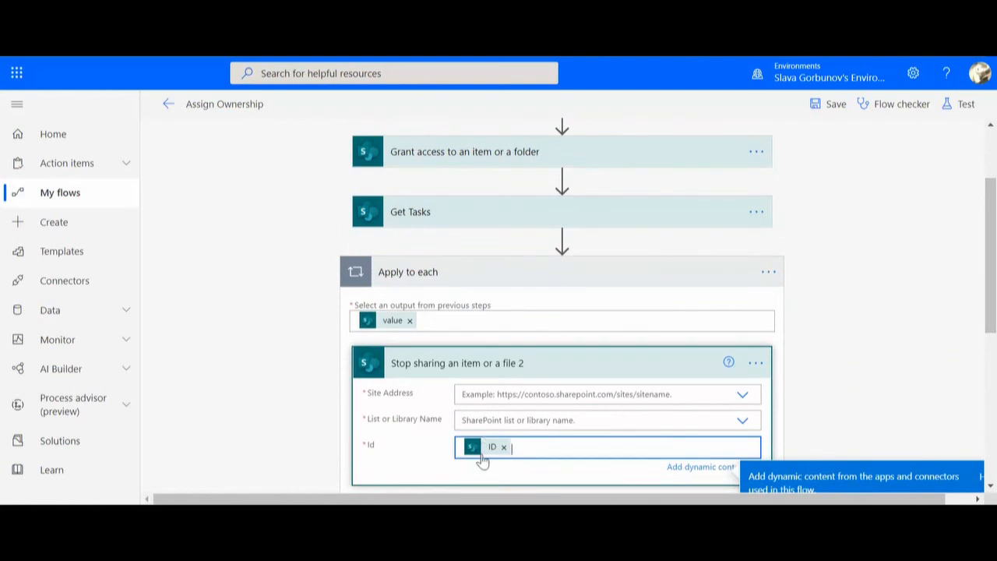
{"action": "mouse_move", "coordinate": [482, 459]}
{"action": "left_click_drag", "start_coordinate": [987, 323], "coordinate": [992, 380]}
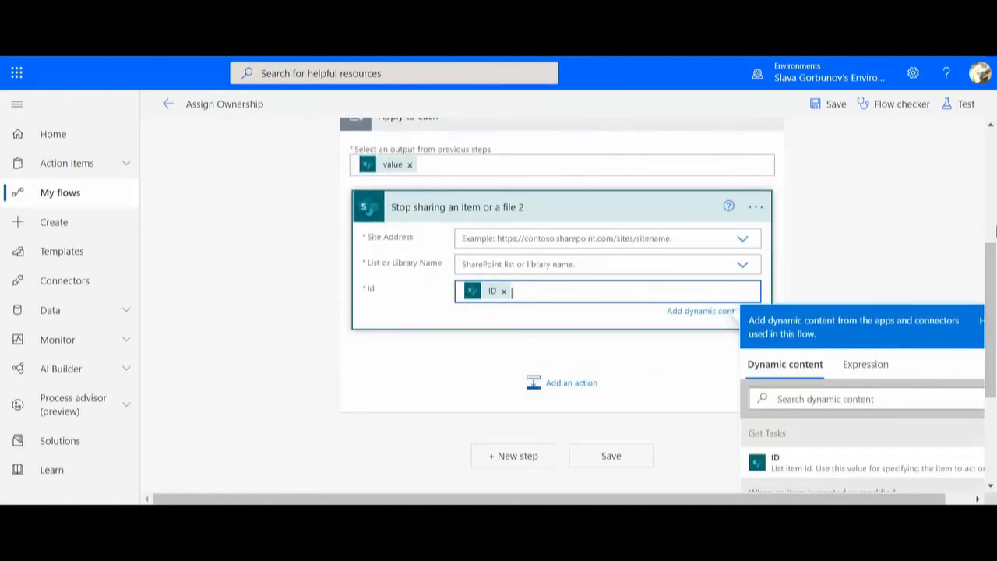
{"action": "left_click_drag", "start_coordinate": [990, 246], "coordinate": [991, 175]}
{"action": "left_click", "coordinate": [580, 380]}
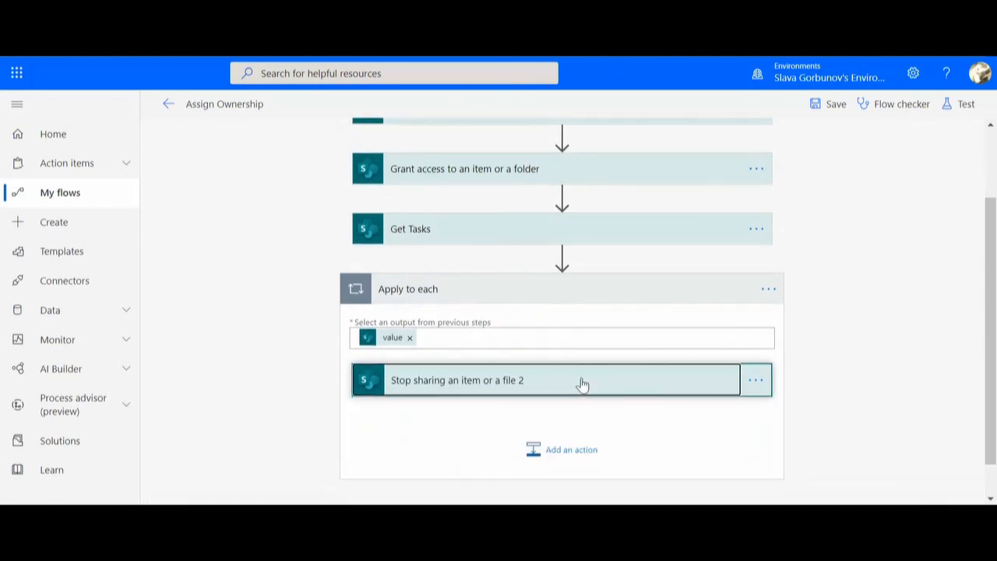
{"action": "left_click", "coordinate": [509, 297]}
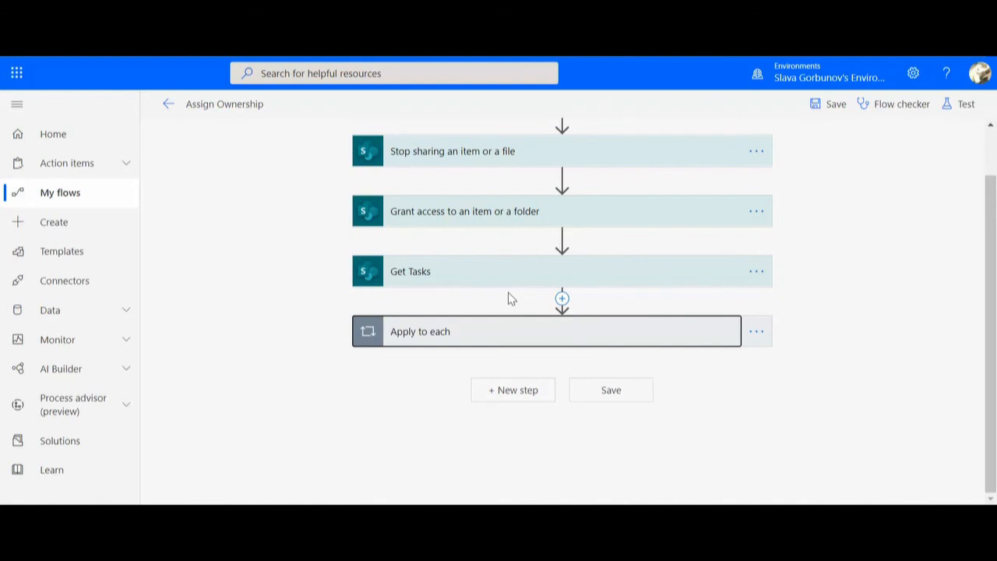
{"action": "scroll", "coordinate": [990, 163], "scroll_direction": "up", "scroll_amount": 2}
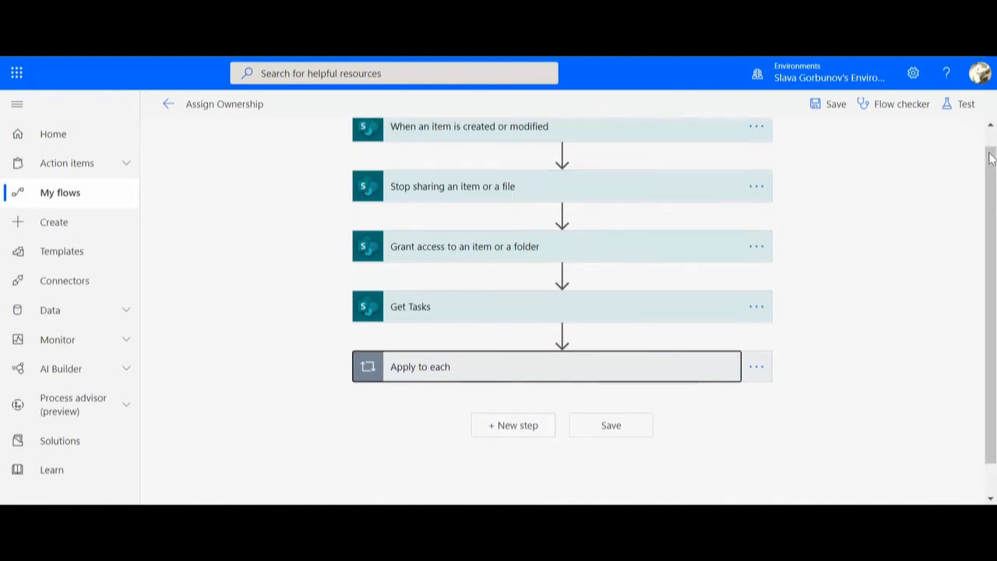